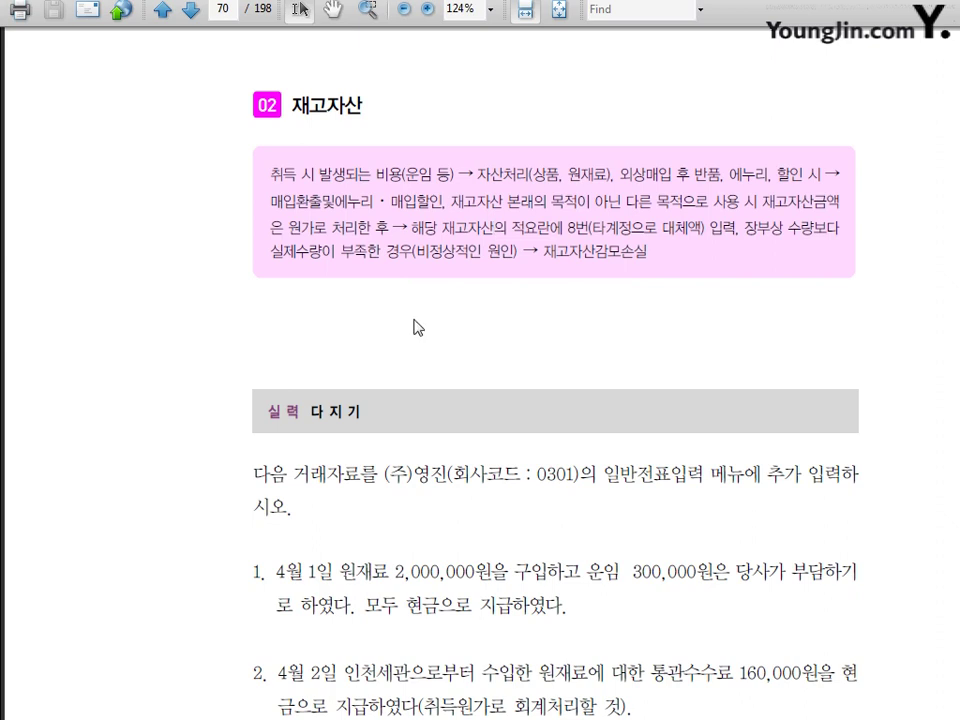
Step: Review the 재고자산 summary on acquisition costs, purchase returns and discounts, and the 적요 rule for using inventory for other purposes
left_click_drag(270, 174, 436, 172)
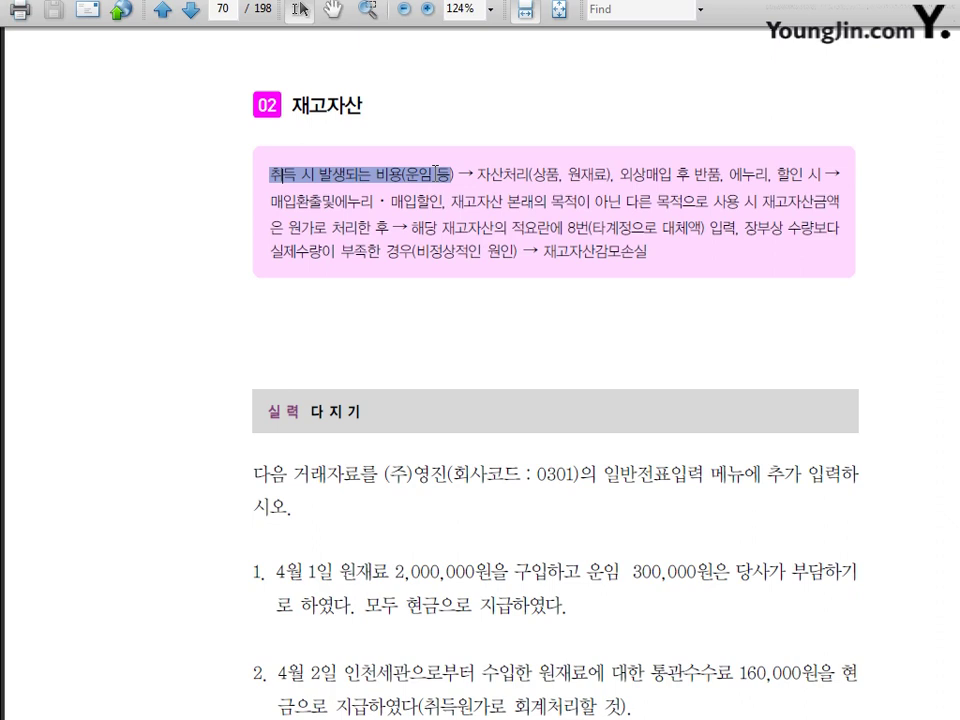
left_click_drag(619, 174, 767, 173)
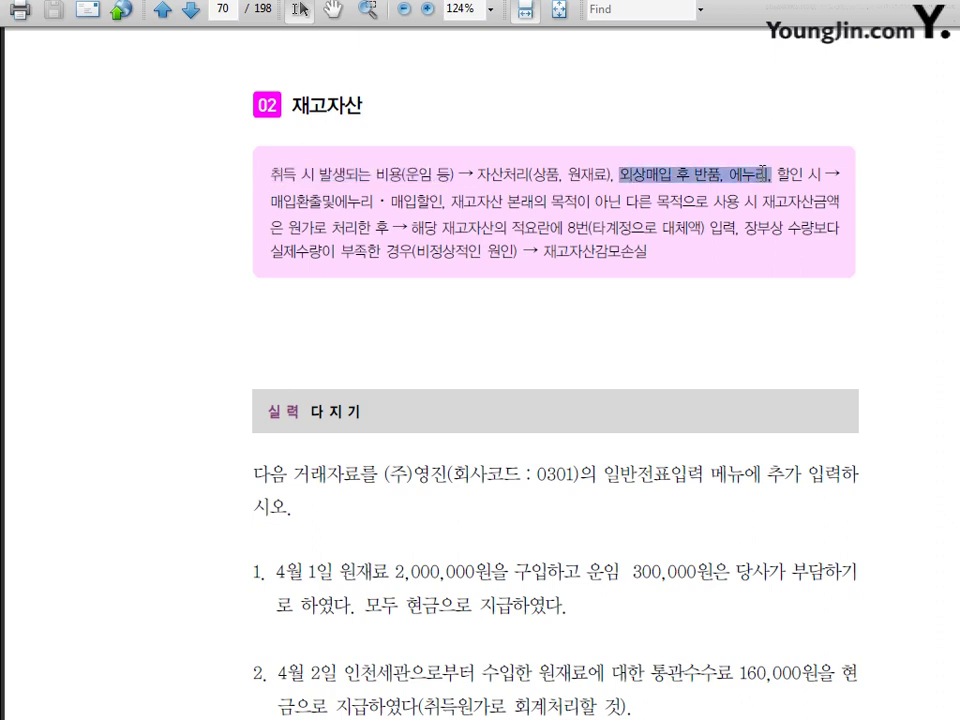
left_click(512, 214)
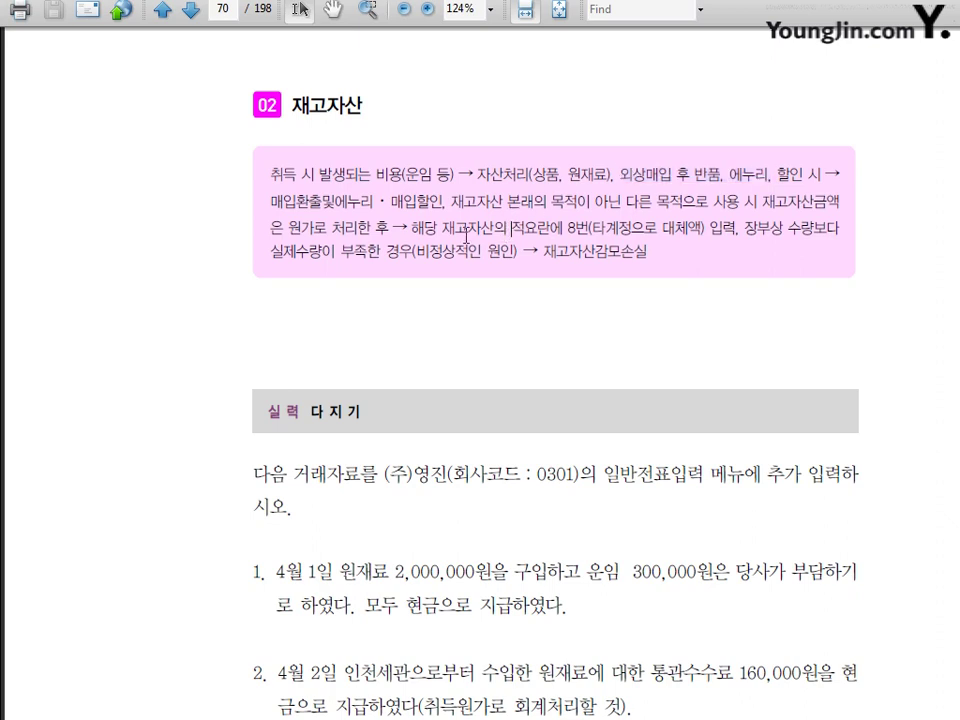
left_click_drag(443, 227, 672, 226)
left_click(766, 251)
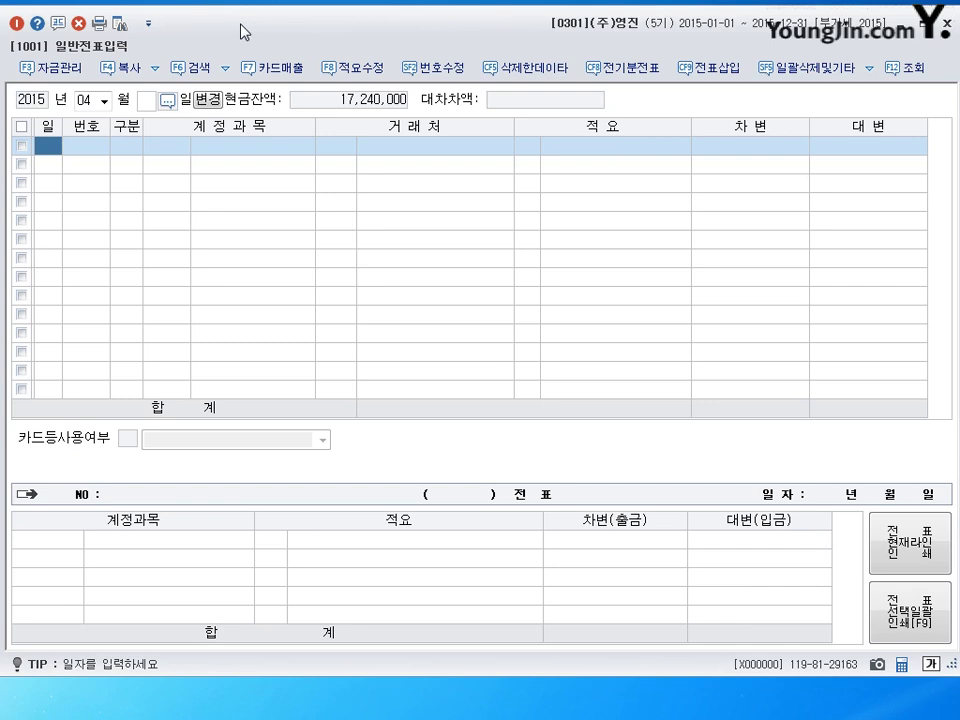
Step: Enter the April 1 cash payment (출금) for raw materials on account 0153 원재료 with a debit of 2,300,000
type("1")
key("Return")
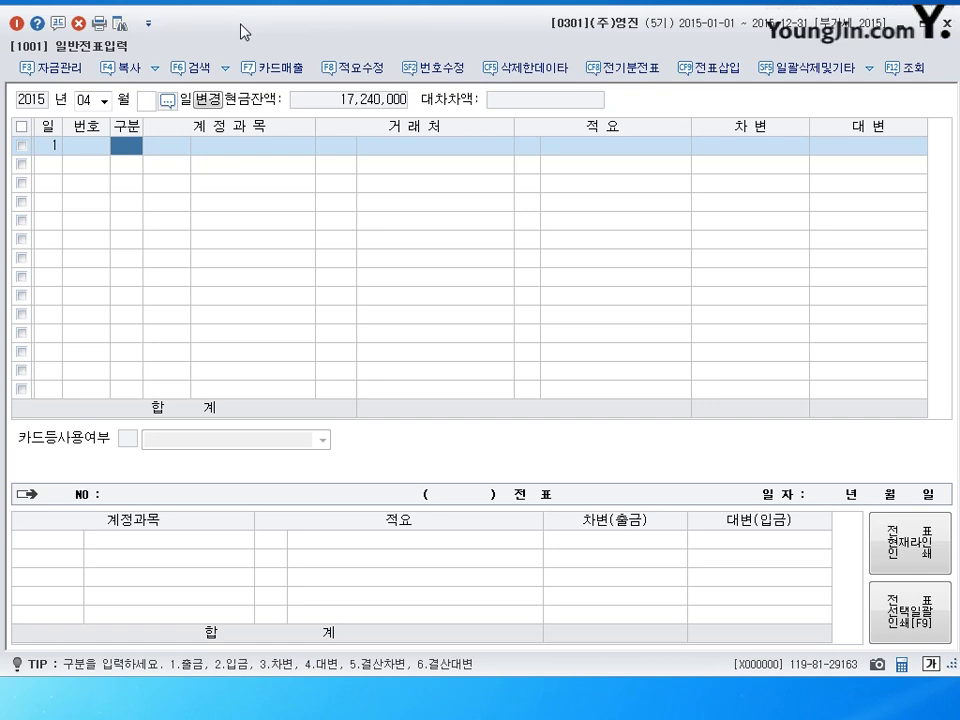
type("1")
key("Return")
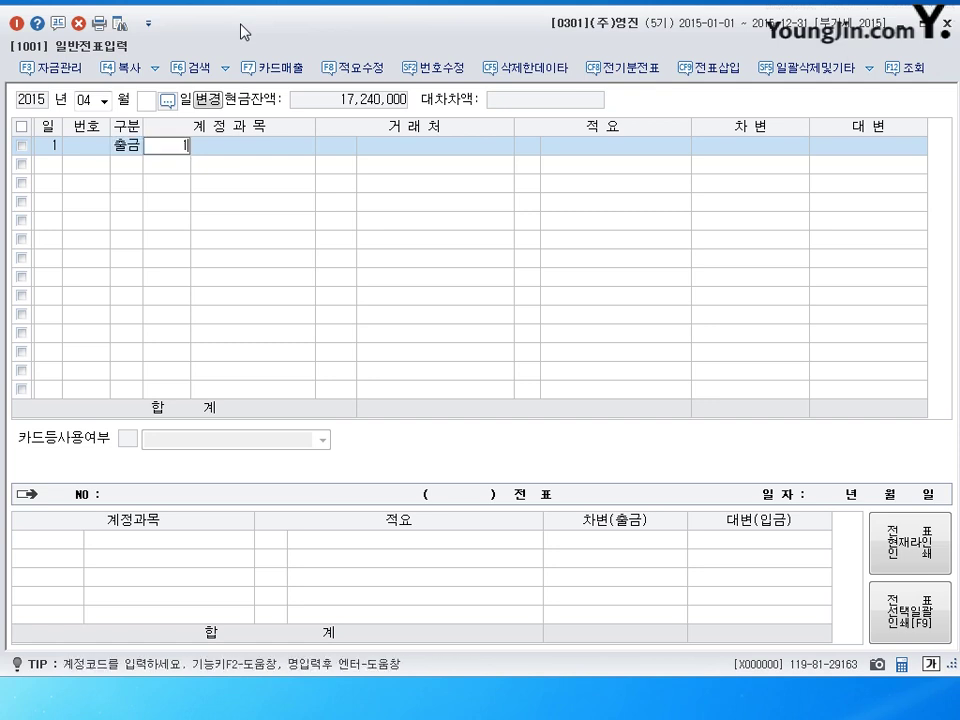
type("0153")
key("Return")
key("Return")
key("Return")
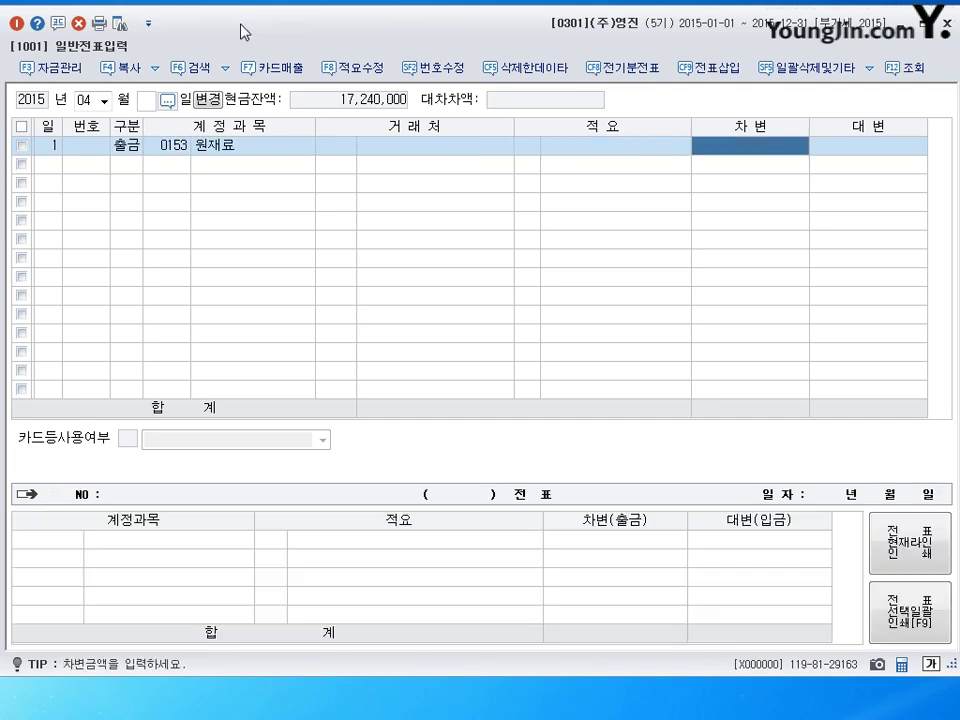
type("2300000")
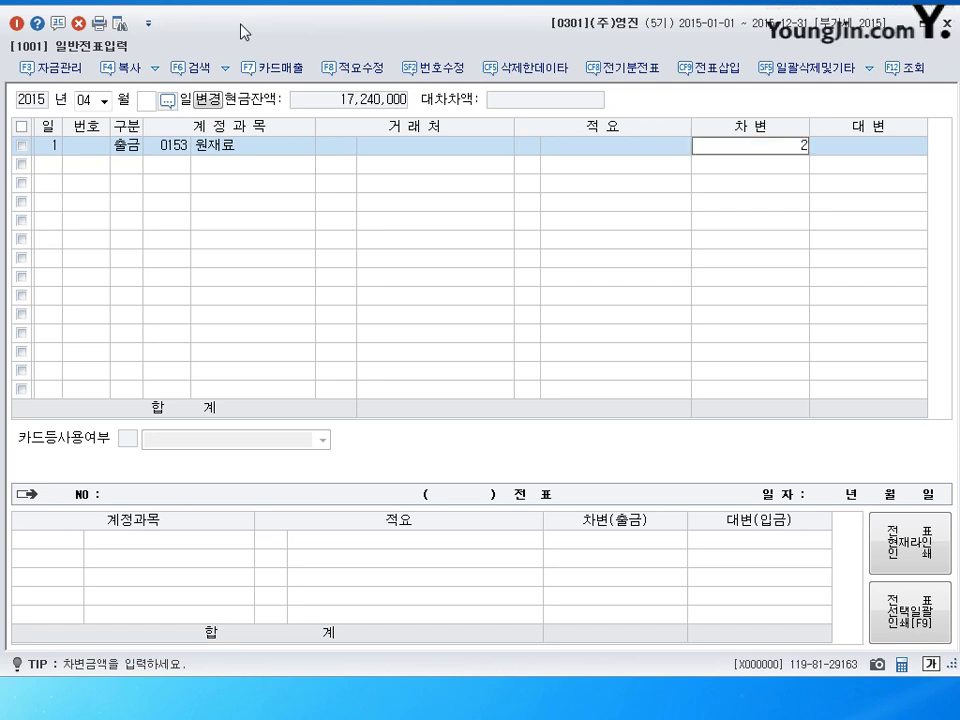
key("Return")
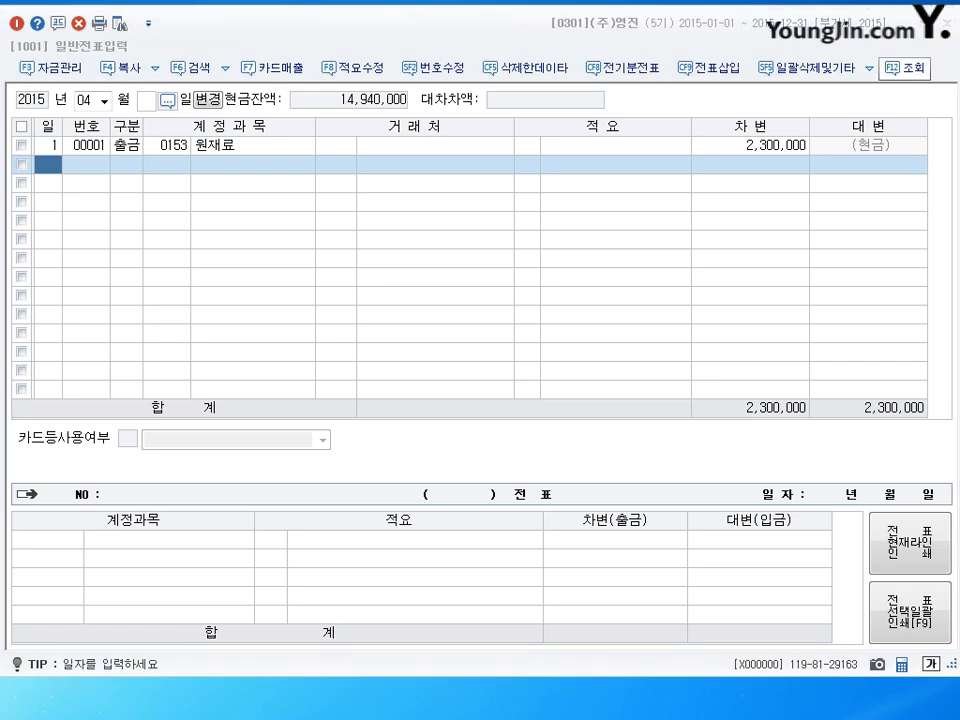
Step: Enter the April 2 cash payment (출금) on account 0153 원재료 with a debit of 160,000
type("23")
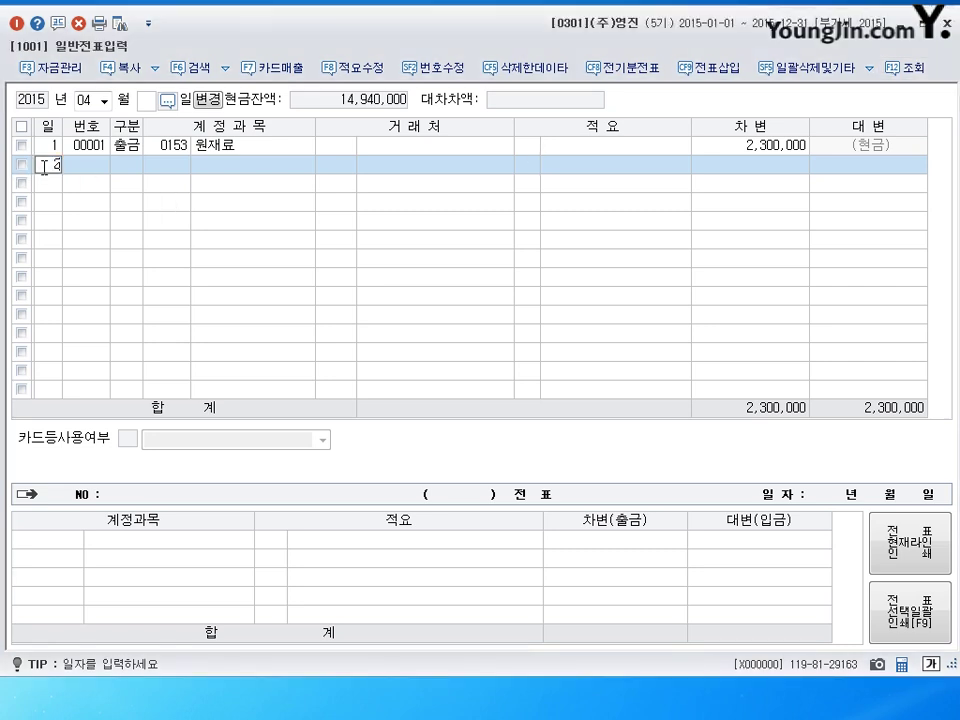
key("Return")
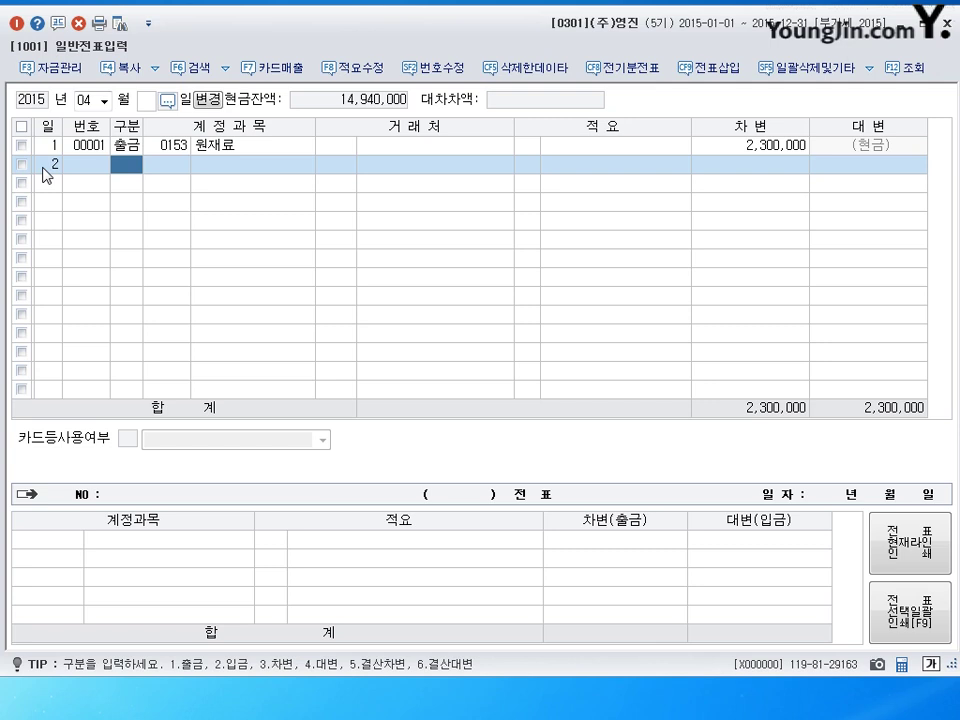
type("1")
key("Return")
type("153")
key("Return")
key("Return")
key("Return")
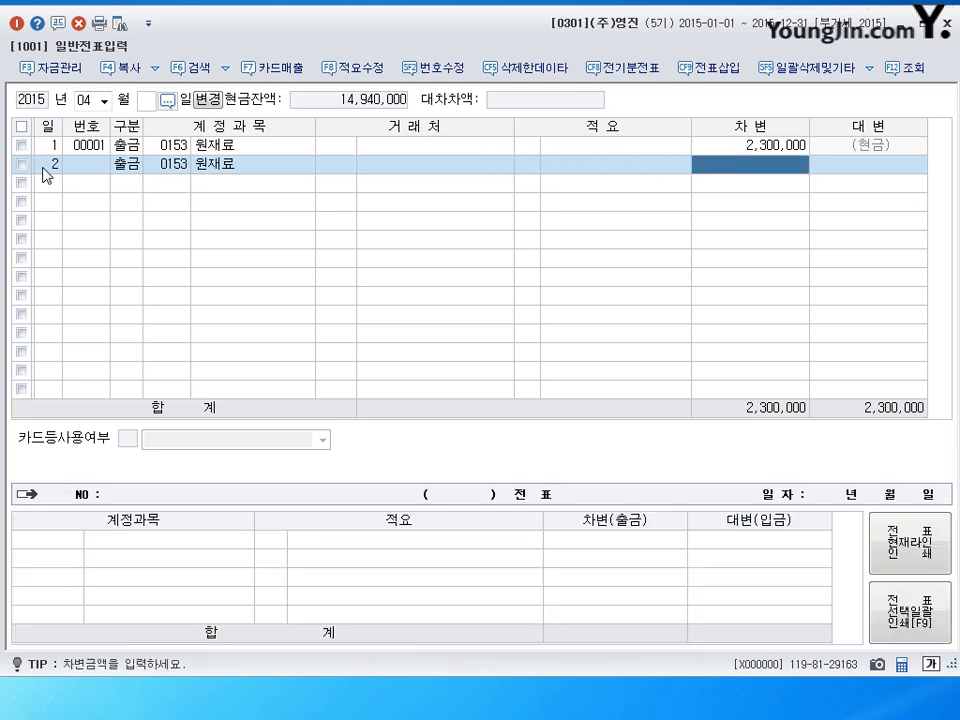
type("1600000")
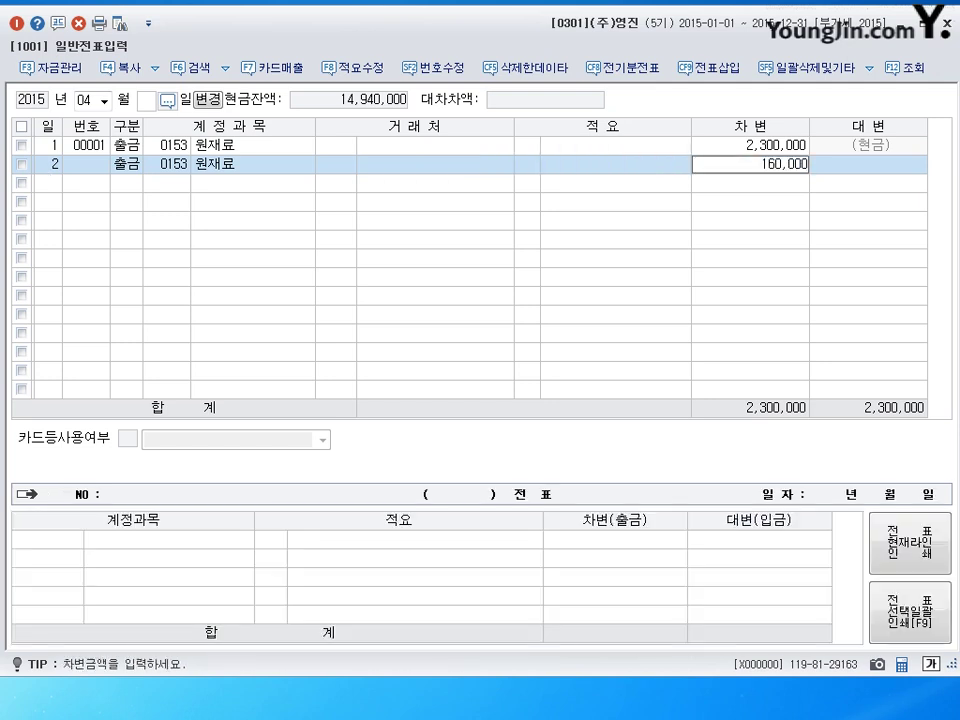
key("Return")
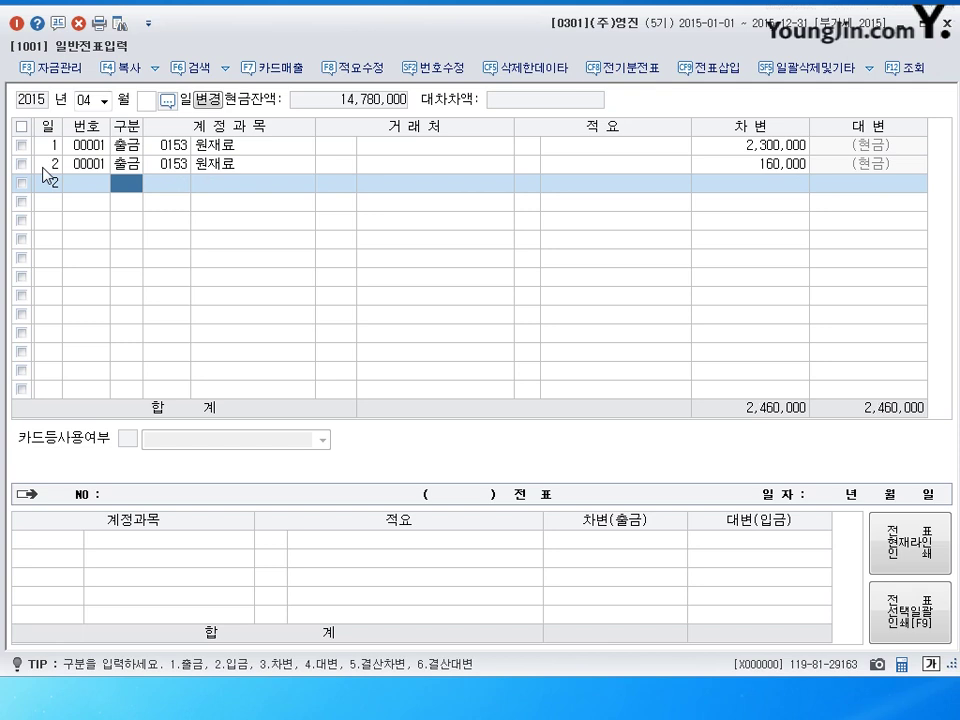
Step: Start the April 3 entry with a debit (차변) line on account 0251 외상매입금
left_click(54, 184)
type("3")
key("Return")
type("3")
key("Return")
type("251")
key("Return")
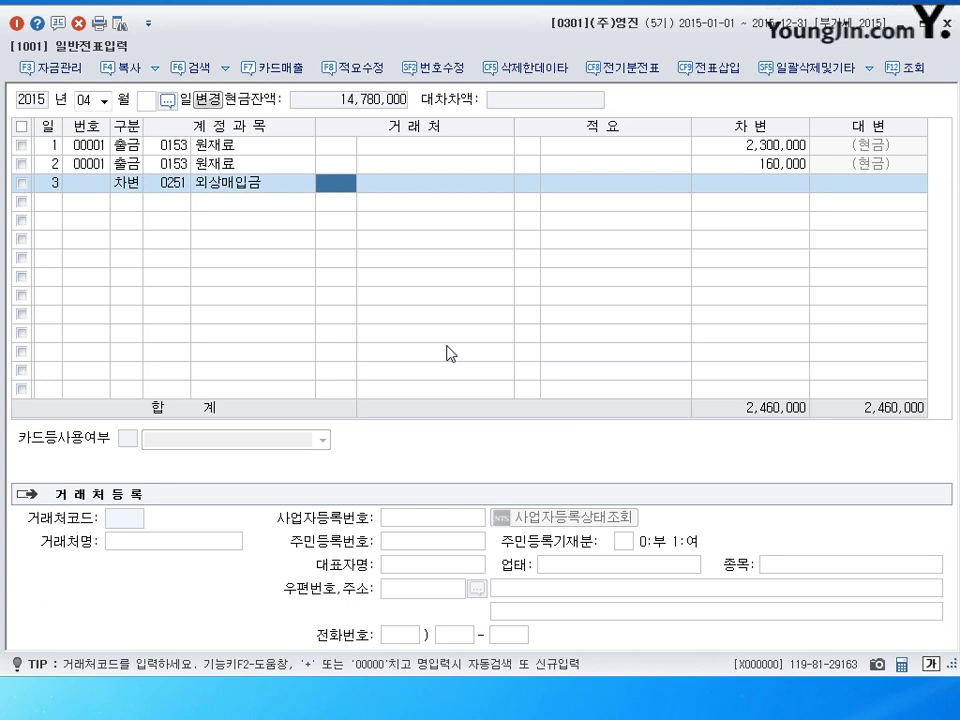
Step: Assign vendor (주)일신산업 to the April 3 외상매입금 line and set its debit amount to 30,800,000
type("일")
type("신")
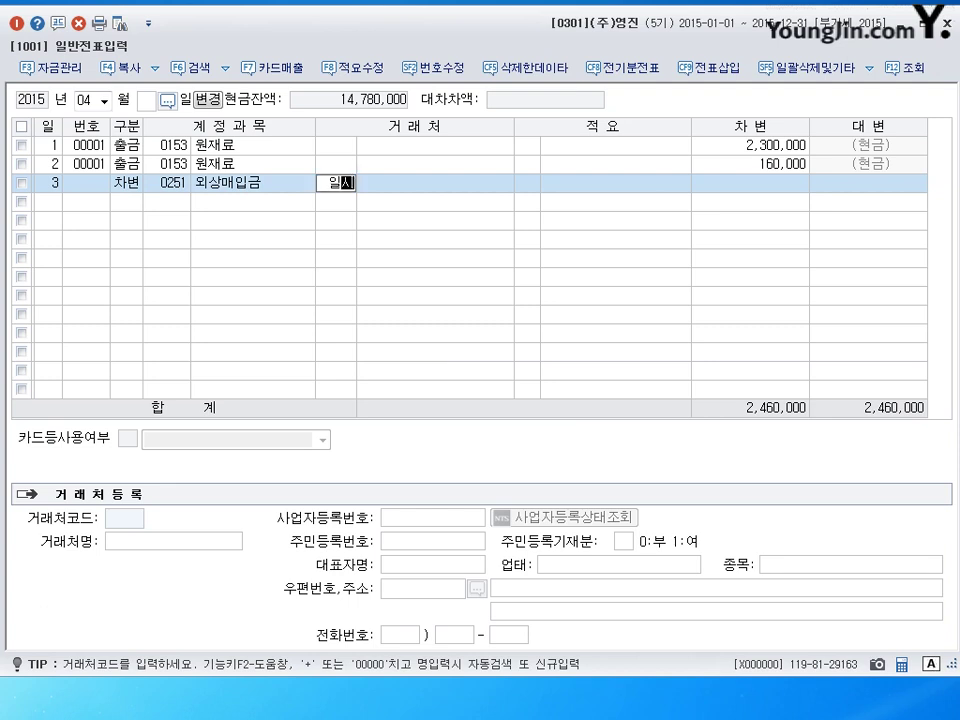
key("Return")
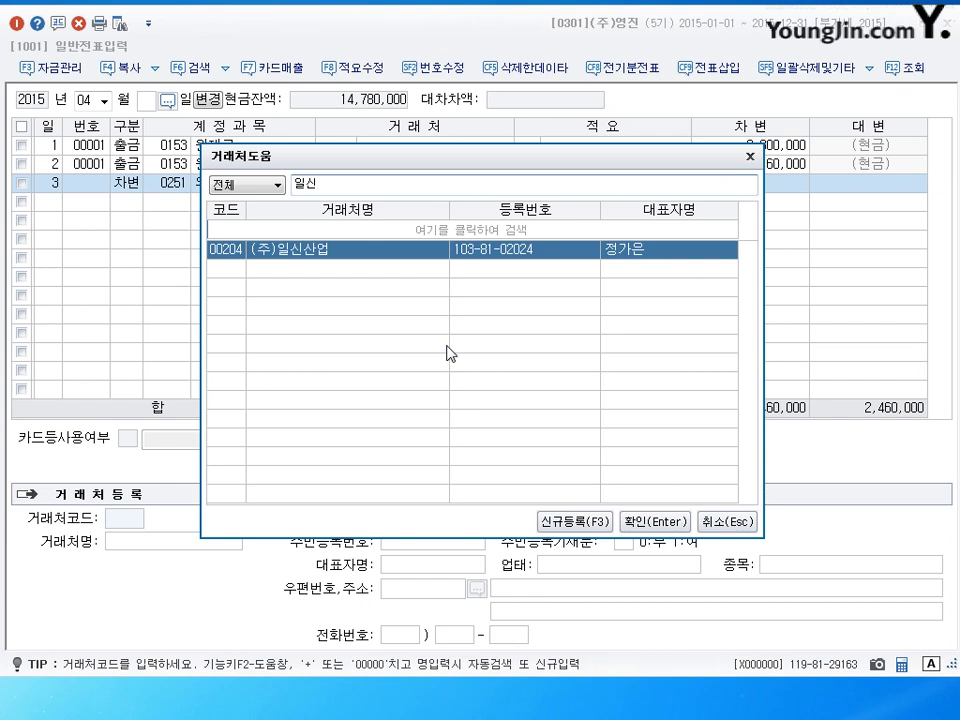
key("Return")
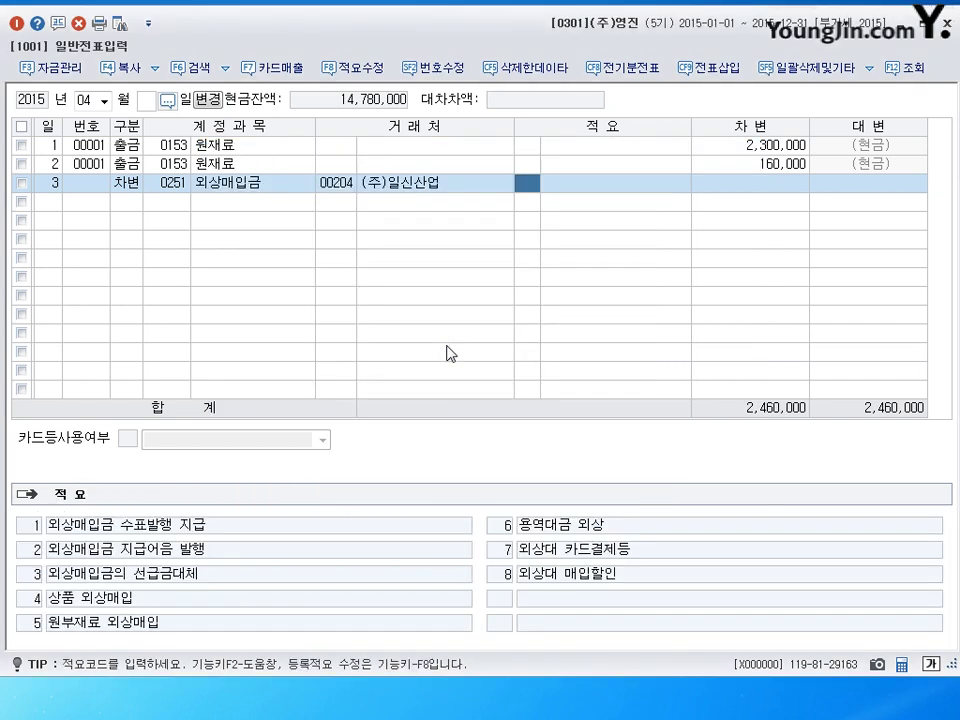
key("Return")
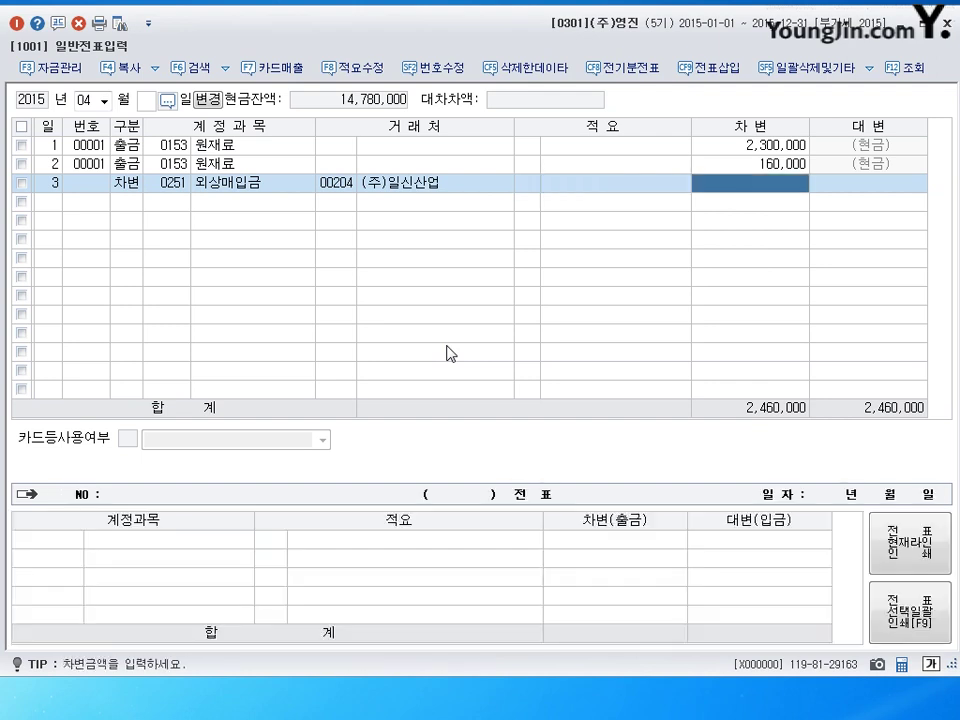
type("30800000")
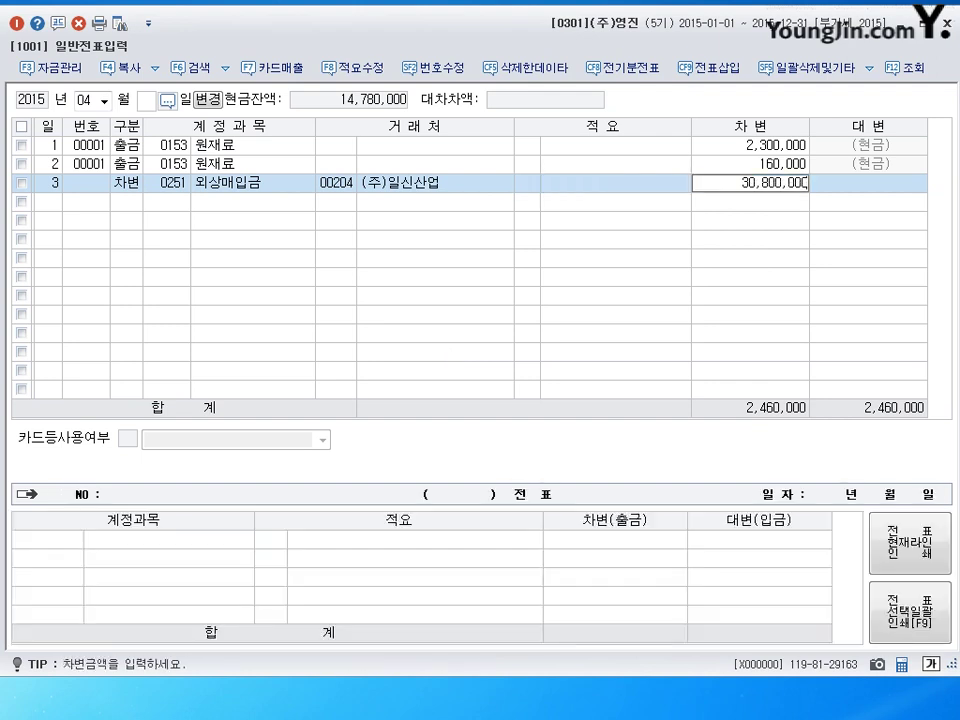
key("Return")
Step: Add an April 3 credit (대변) line on account 0154 매입환출및에누리, the one for 원재료
type("4")
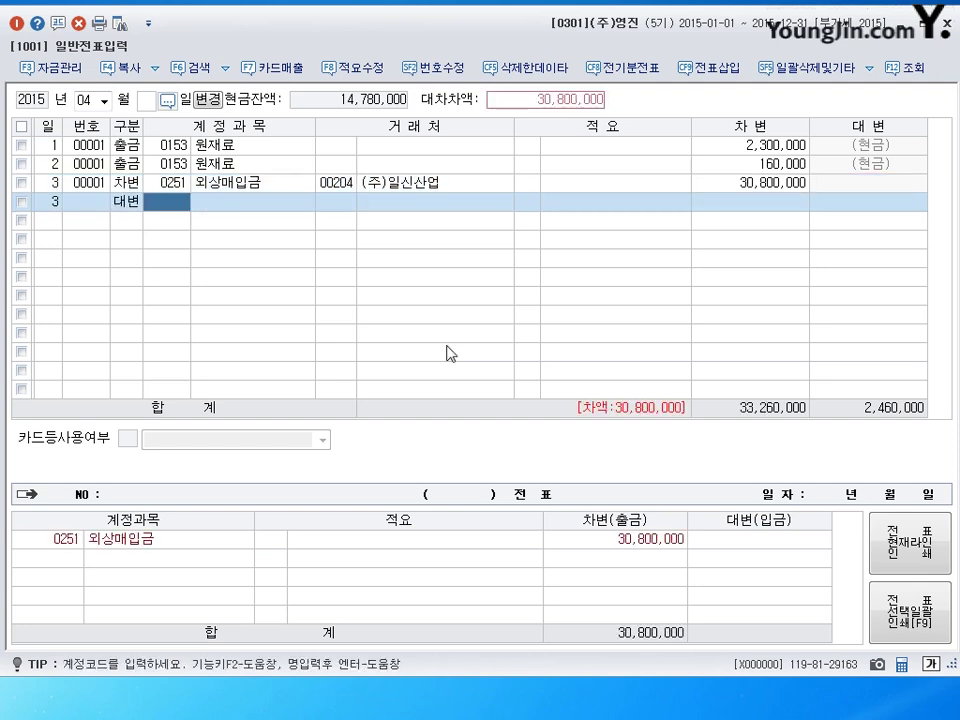
type("당")
type("입")
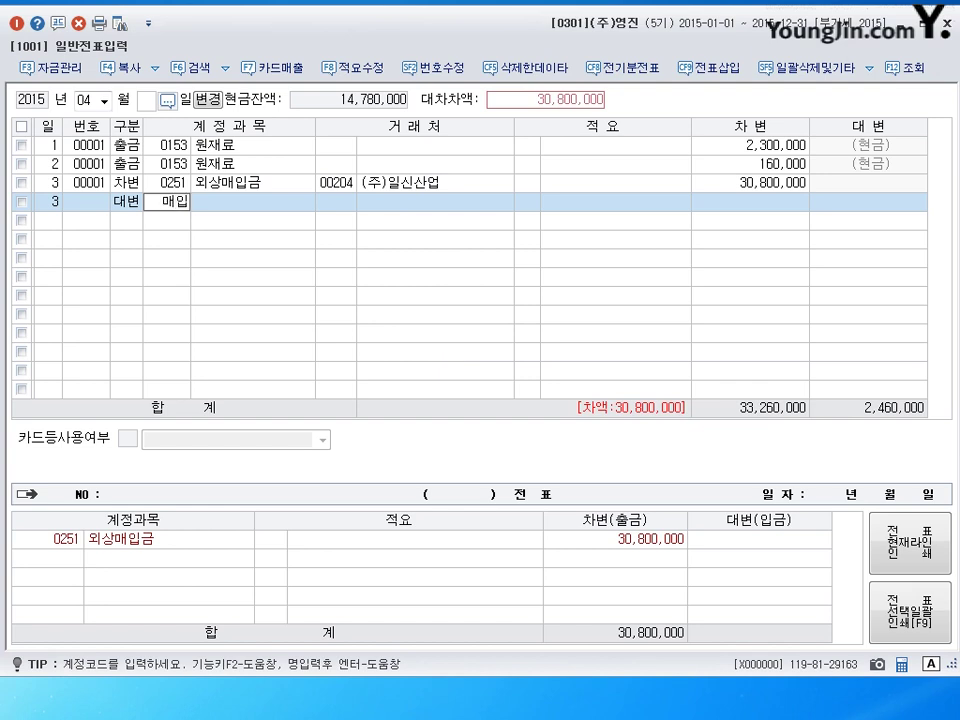
type("화ㄴ")
key("Return")
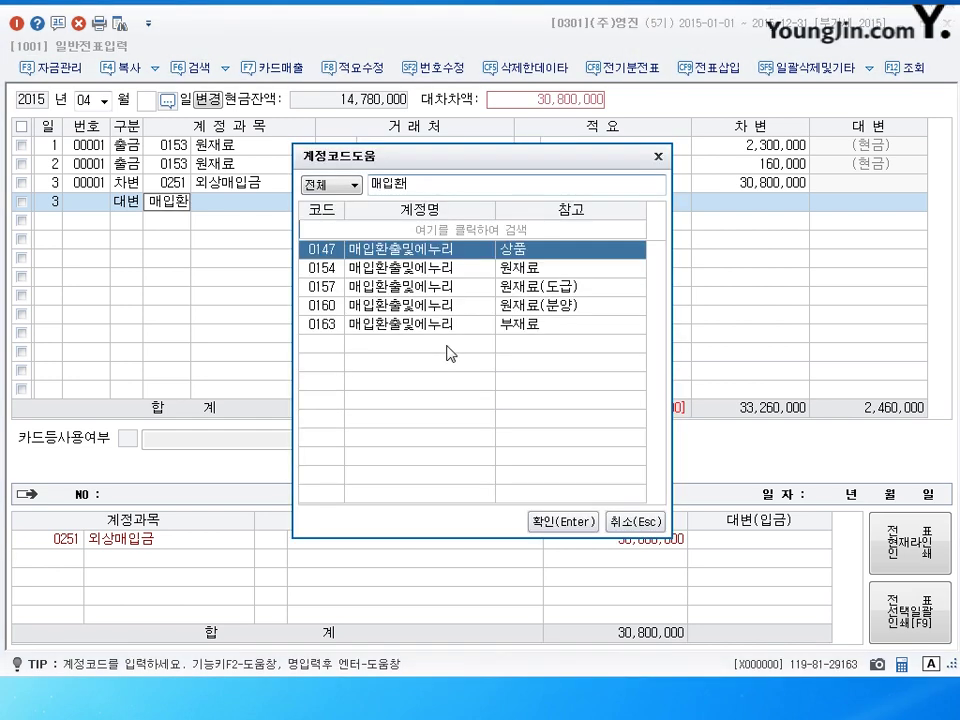
key("Down")
key("Down")
key("Down")
key("Down")
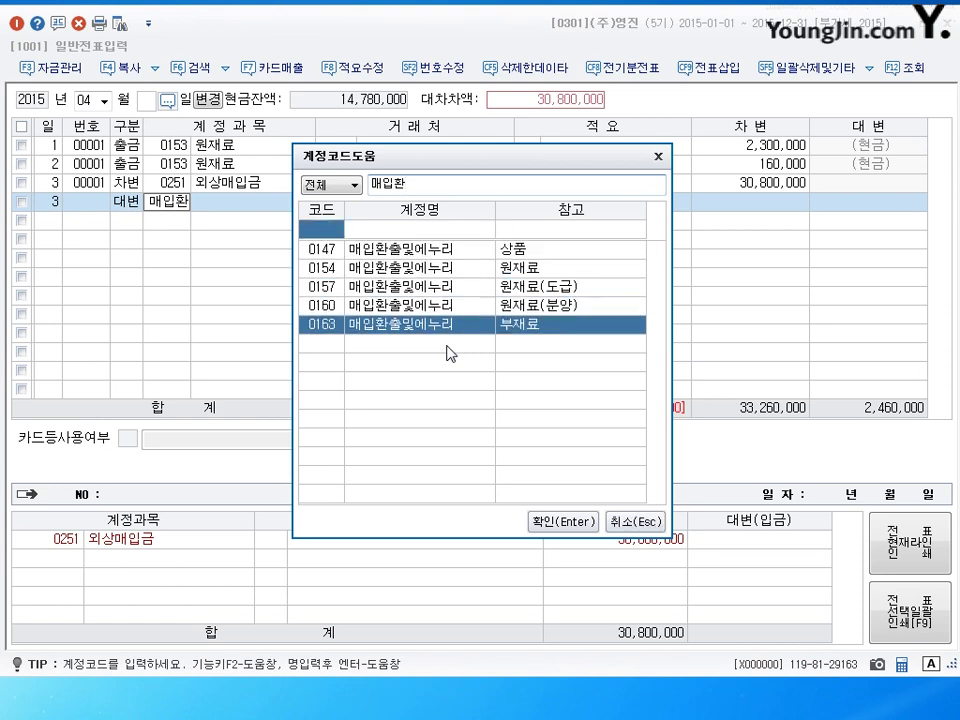
key("Up")
key("Up")
key("Up")
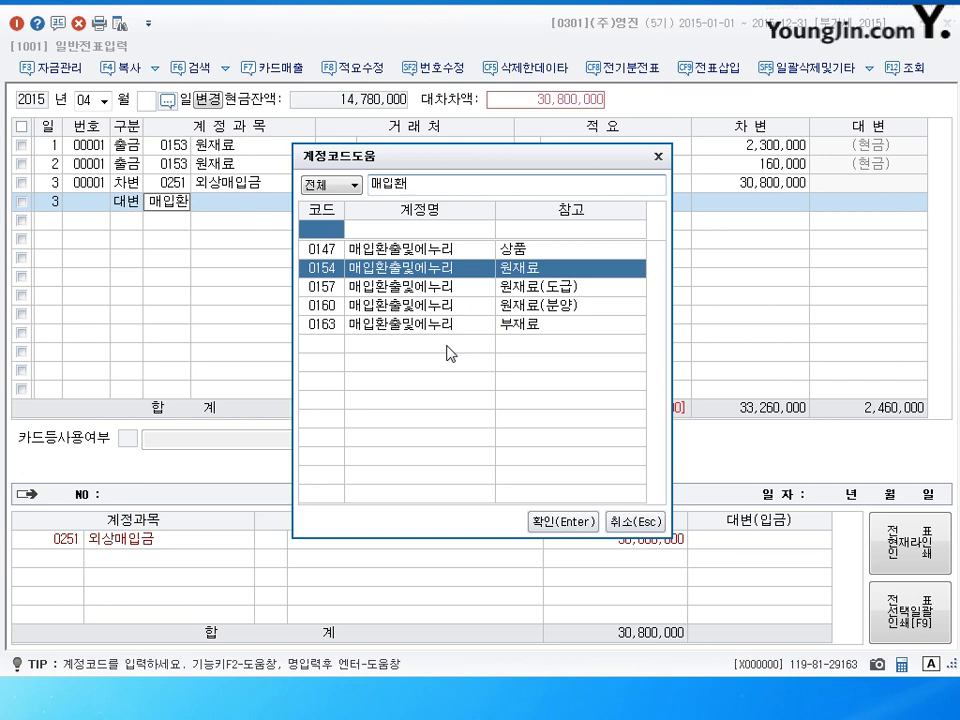
key("Return")
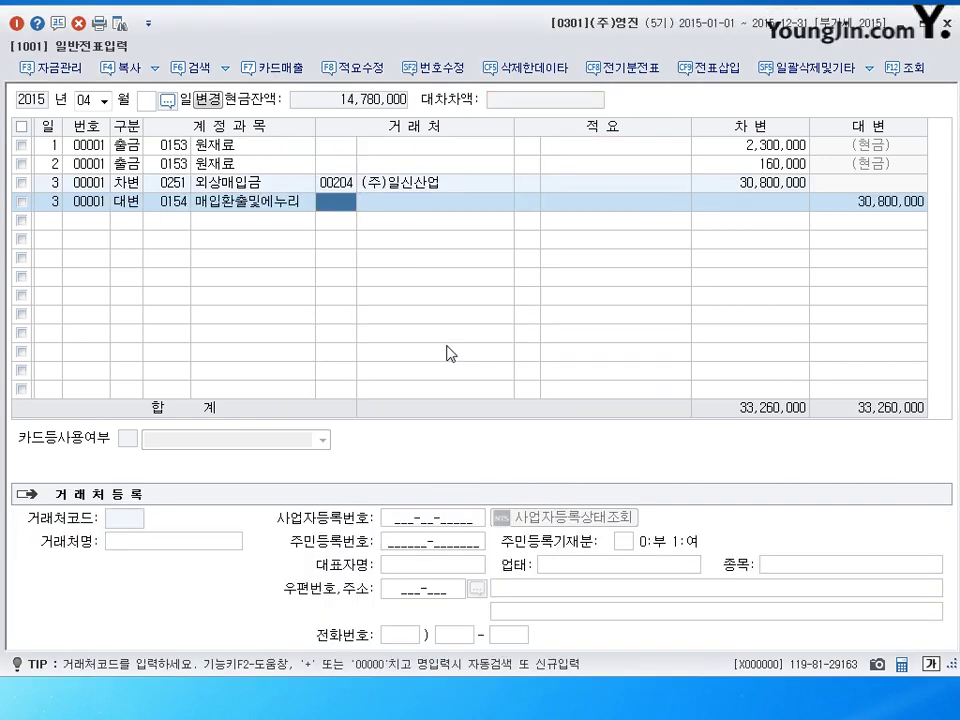
Step: Set the credit amount of the April 3 매입환출및에누리 line to 800,000, leaving its vendor and 적요 blank
key("Return")
key("Return")
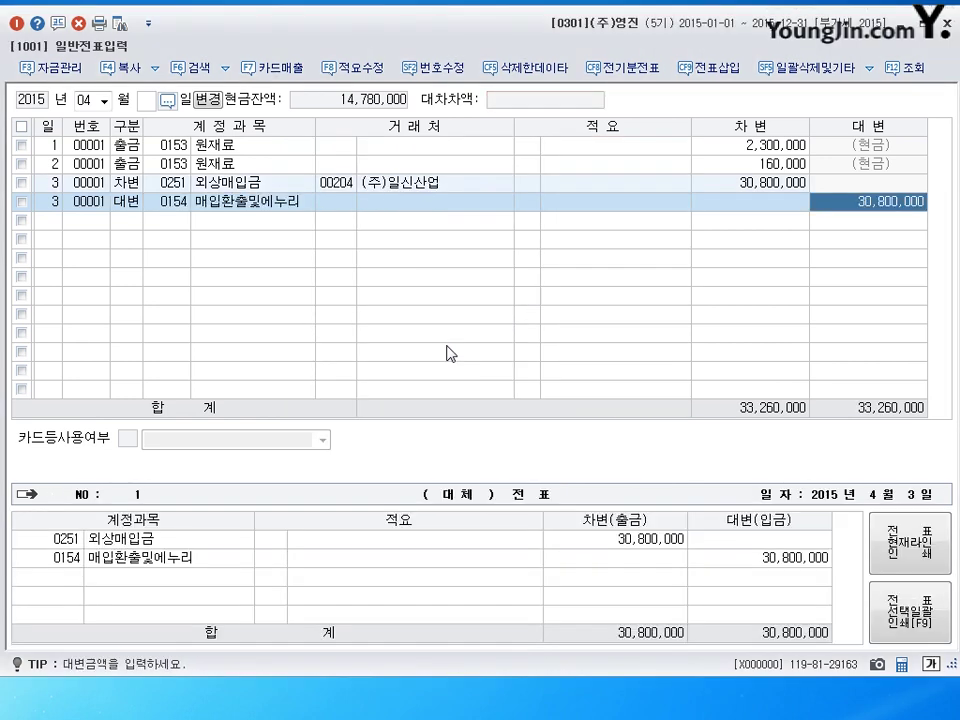
type("800")
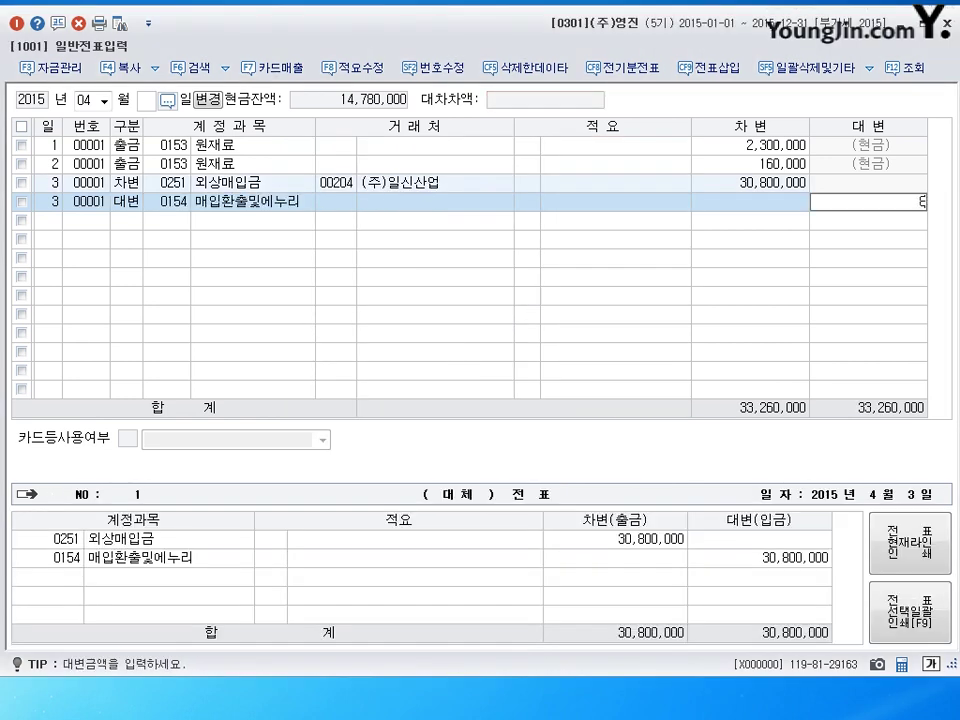
key("Return")
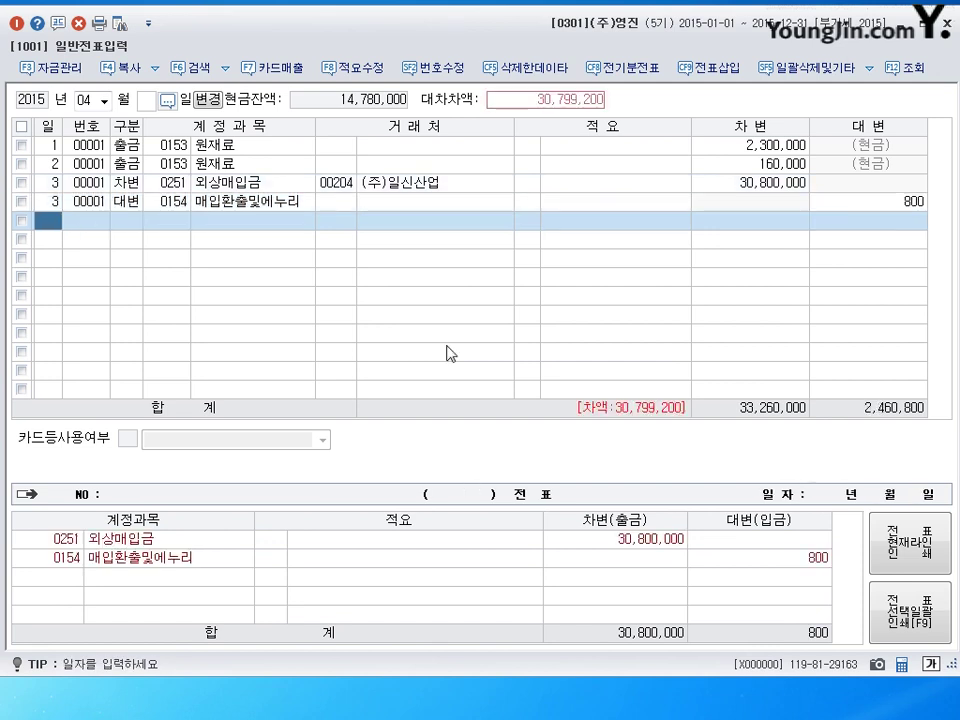
left_click(878, 206)
type("800000")
key("Return")
Step: Add an April 3 credit (대변) line on account 0102 당좌예금 for 30,000,000
type("4")
key("Return")
type("102")
key("Return")
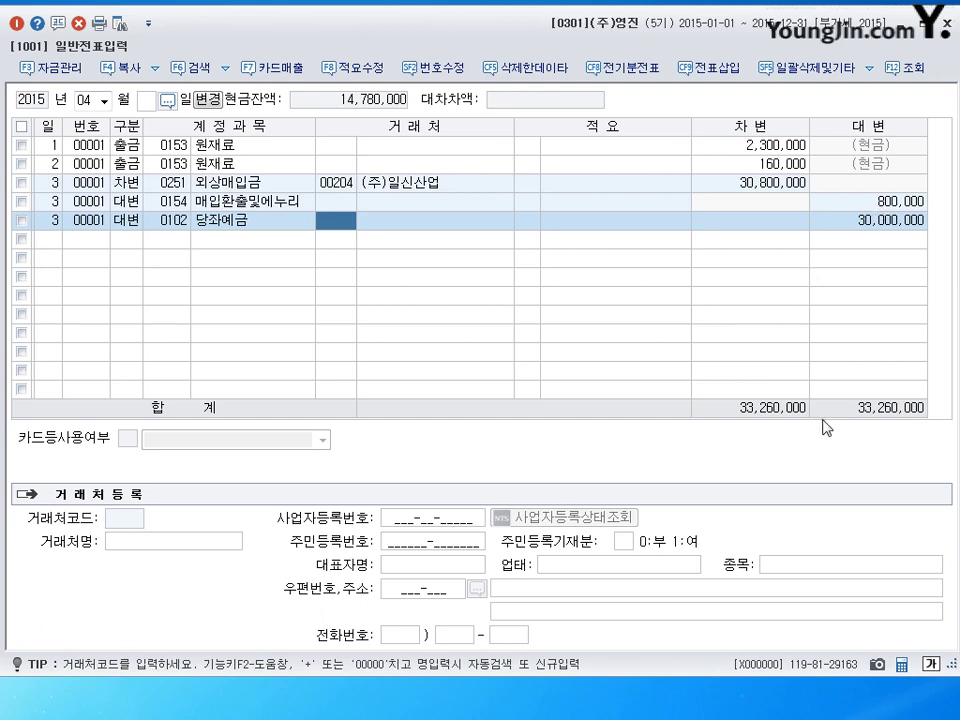
key("Return")
key("Return")
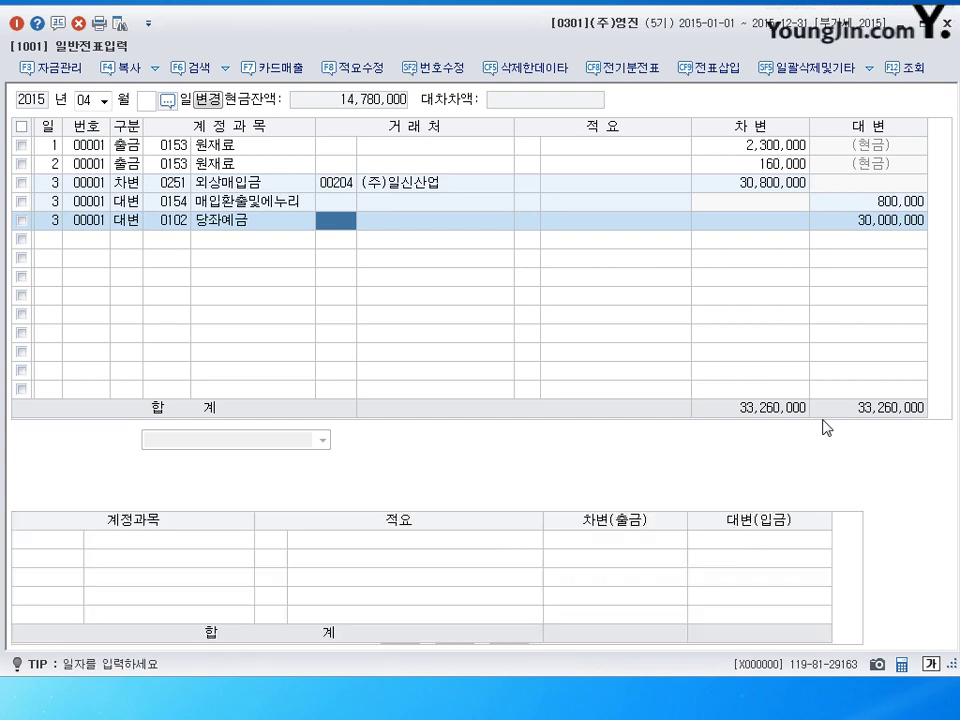
Step: Start the April 4 entry with a debit (차변) line on account 0251 외상매입금
type("4")
key("Return")
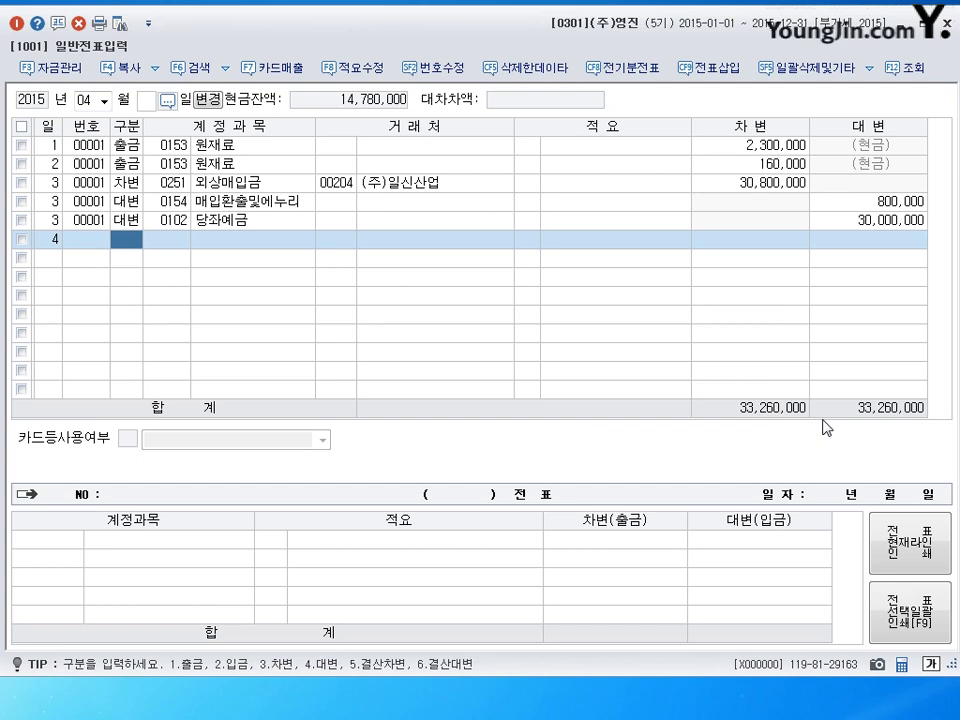
type("3")
key("Return")
type("251")
key("Return")
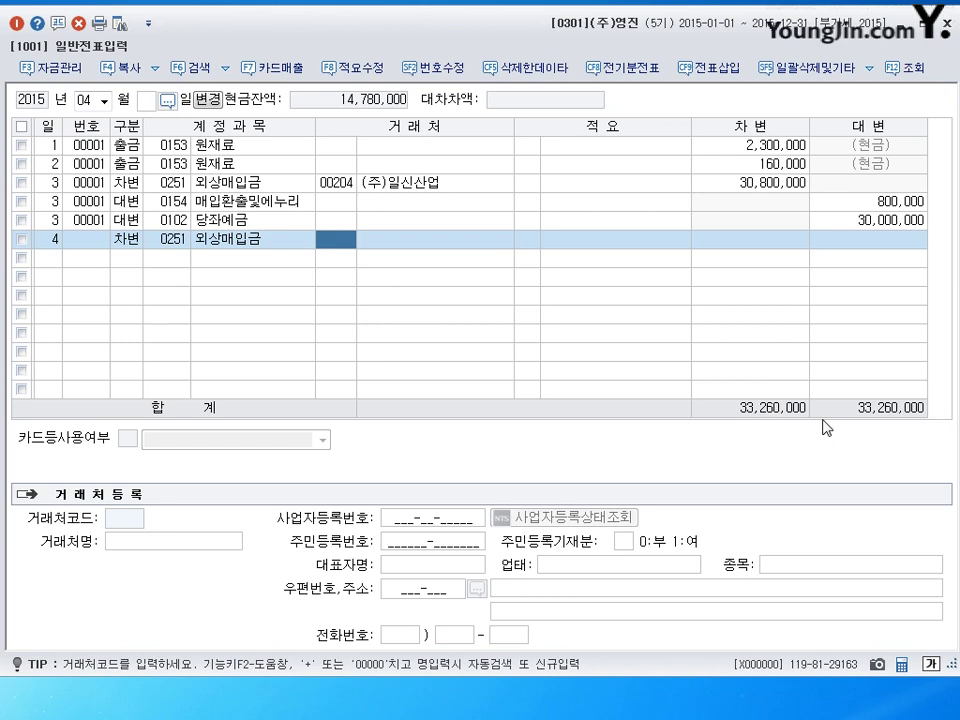
Step: Set the April 4 외상매입금 line's vendor to 00203 (주)유담상사 and its debit amount to 8,000,000, leaving 적요 blank
type("유")
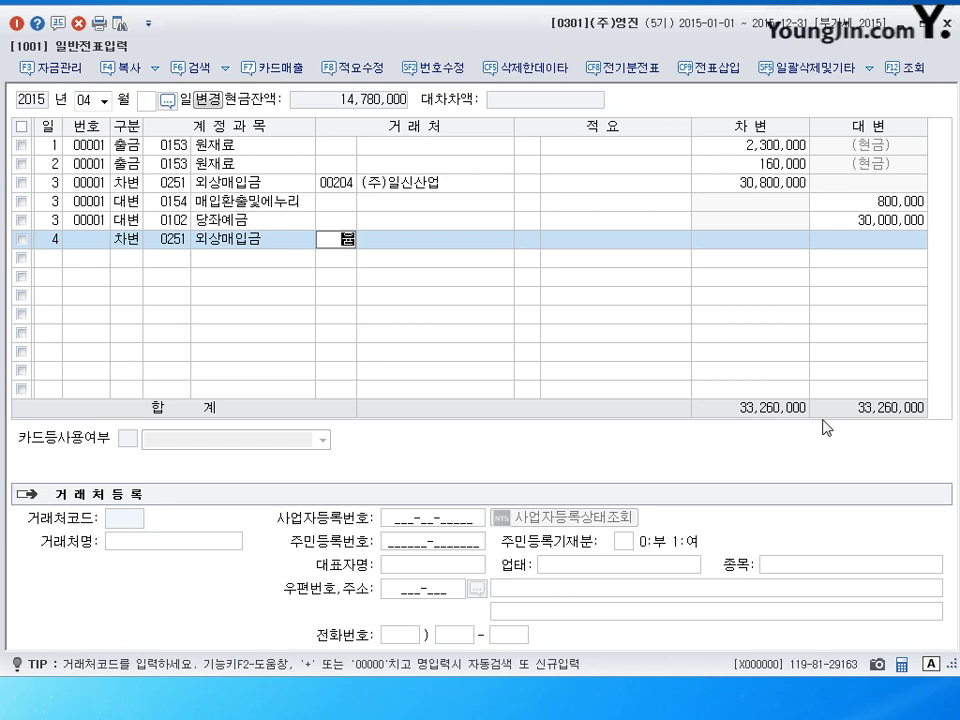
type("당")
key("Return")
key("Return")
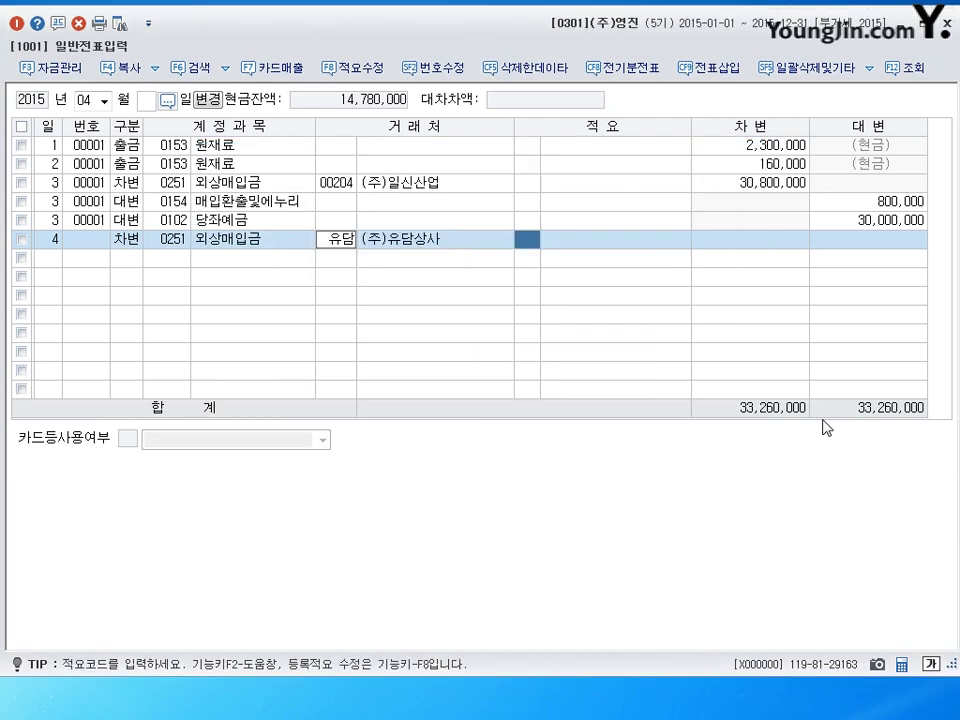
key("Return")
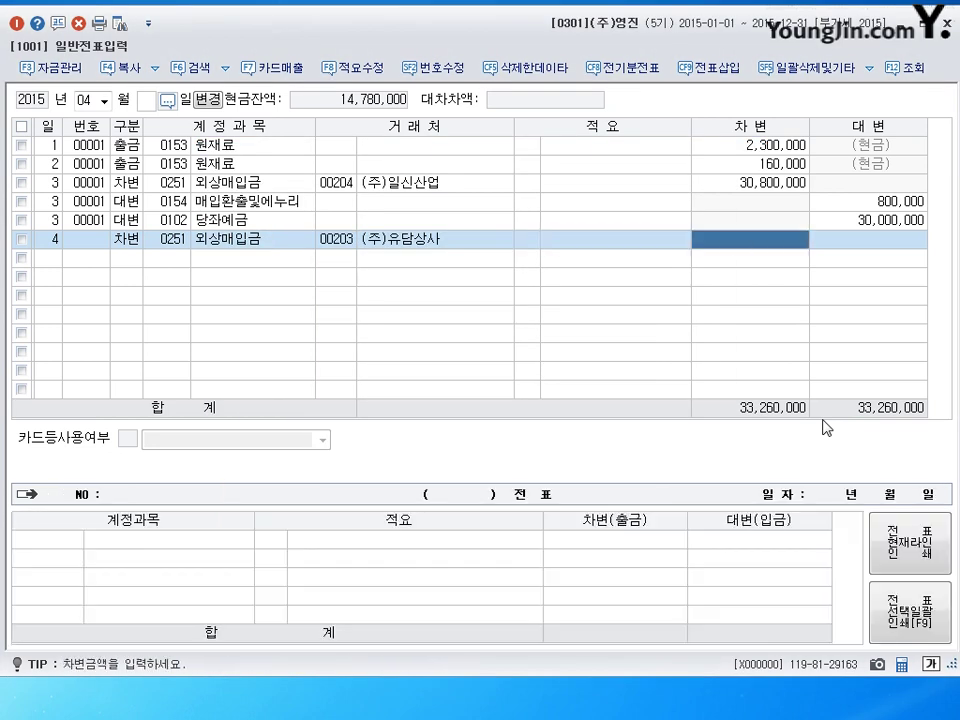
type("8000000")
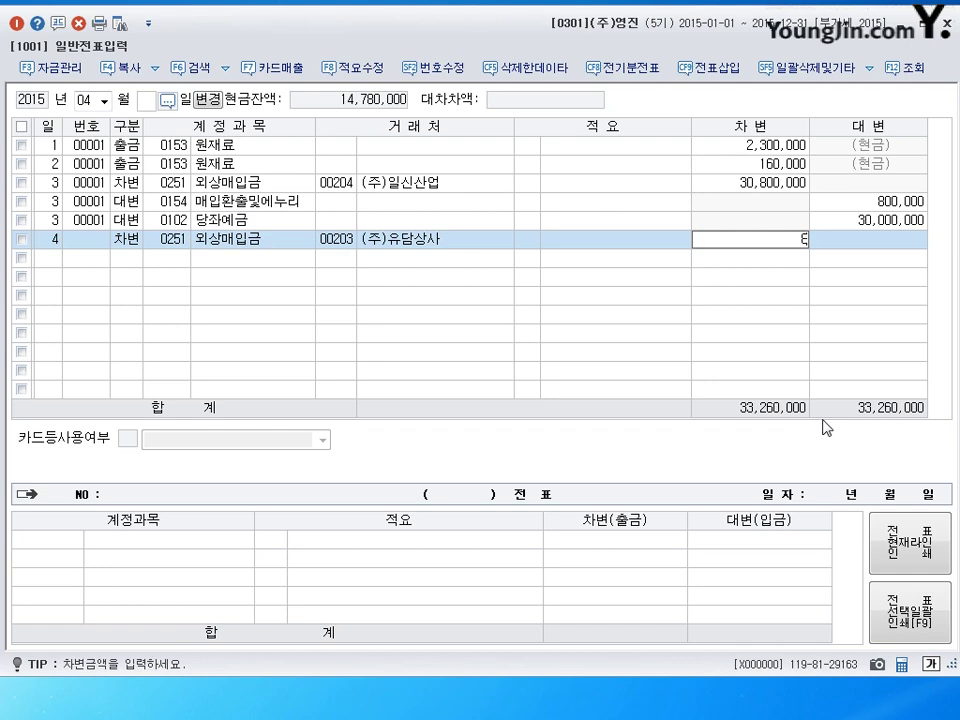
key("Return")
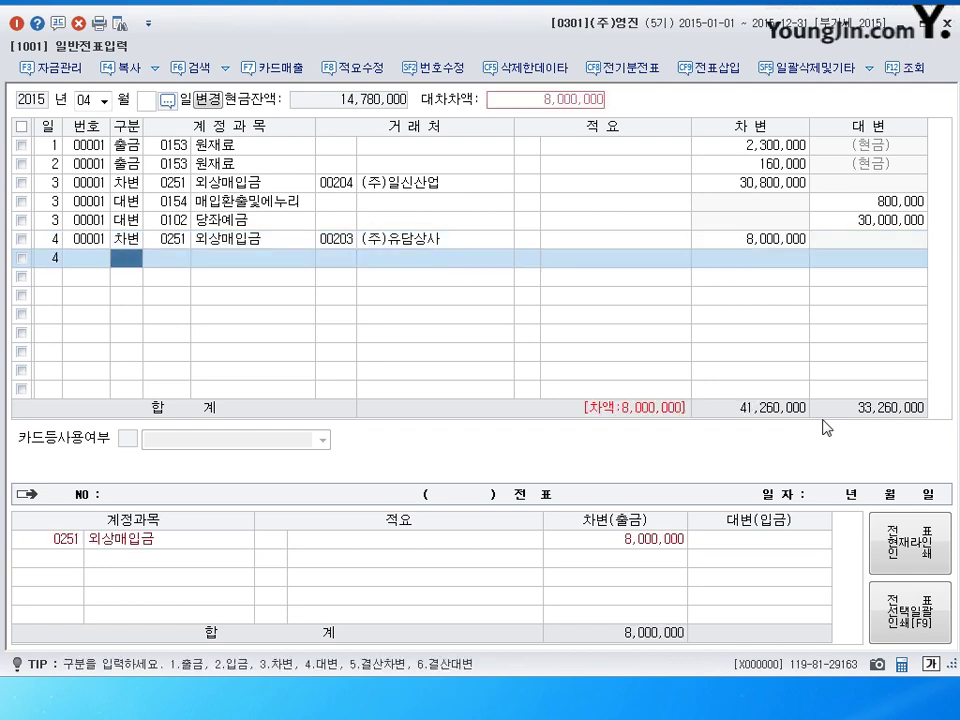
Step: Add an April 4 credit (대변) line on account 0148 매입할인, the one for 상품
type("4")
key("Hangul")
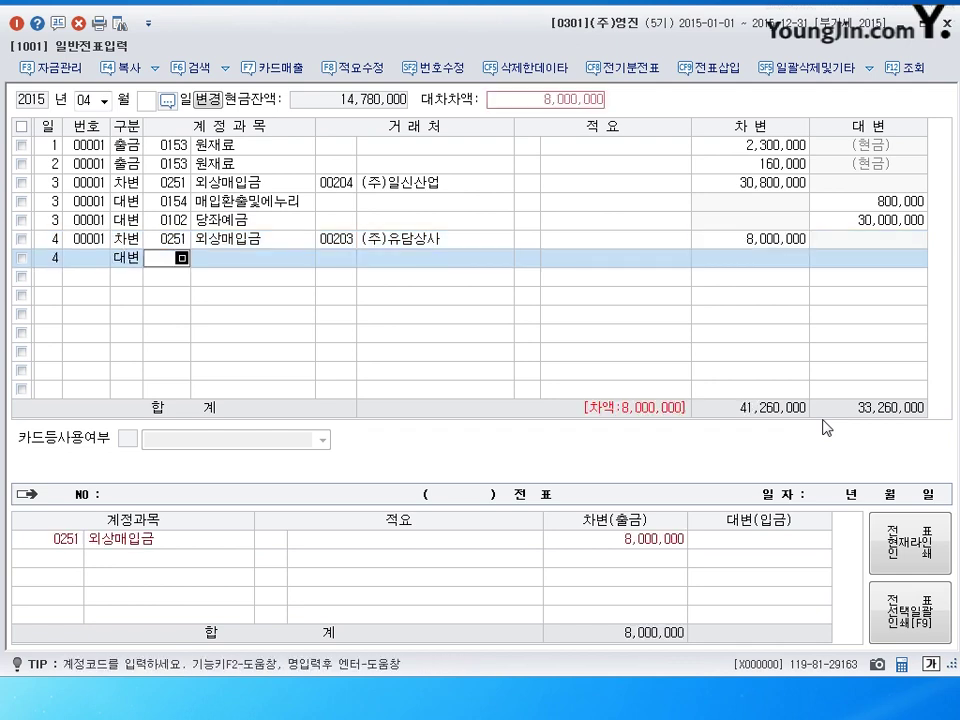
type("매입")
type("환")
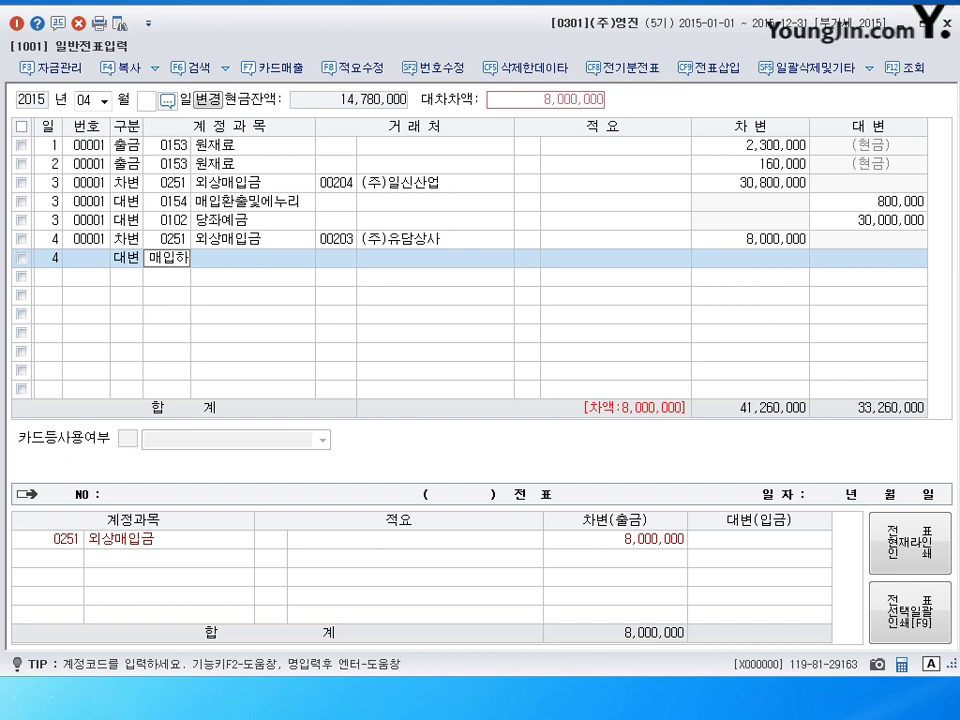
key("Return")
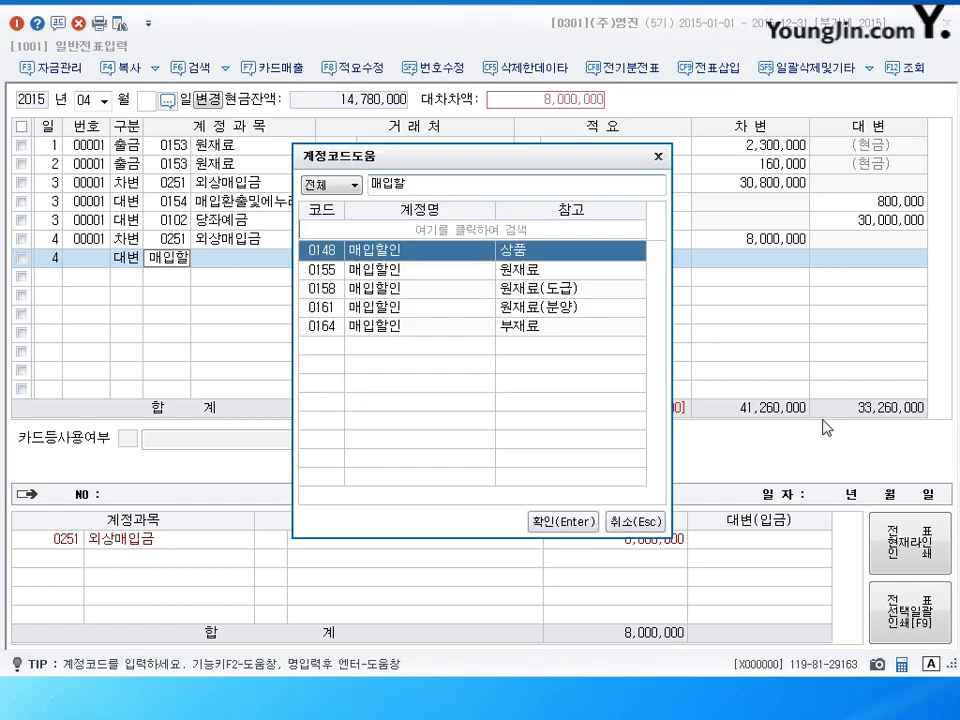
key("Down")
key("Down")
key("Down")
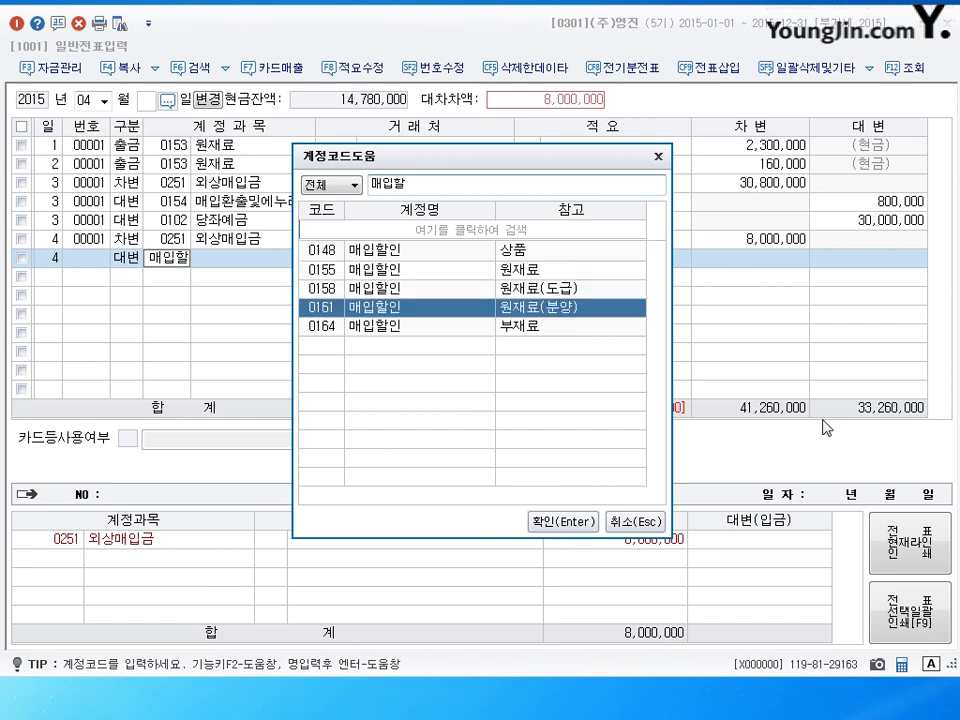
key("Up")
key("Up")
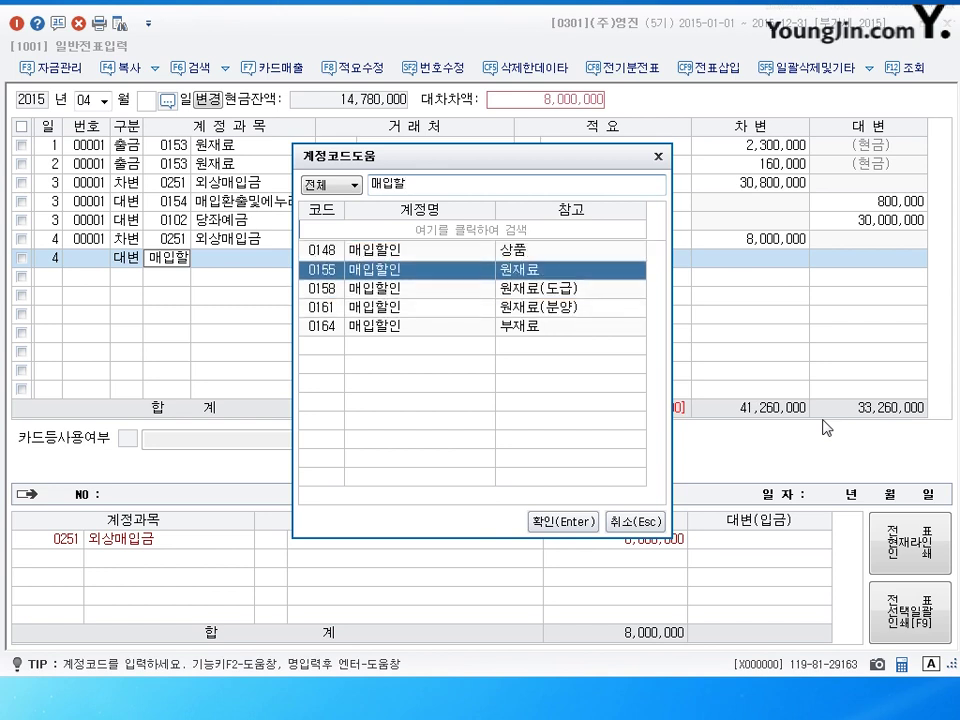
key("Up")
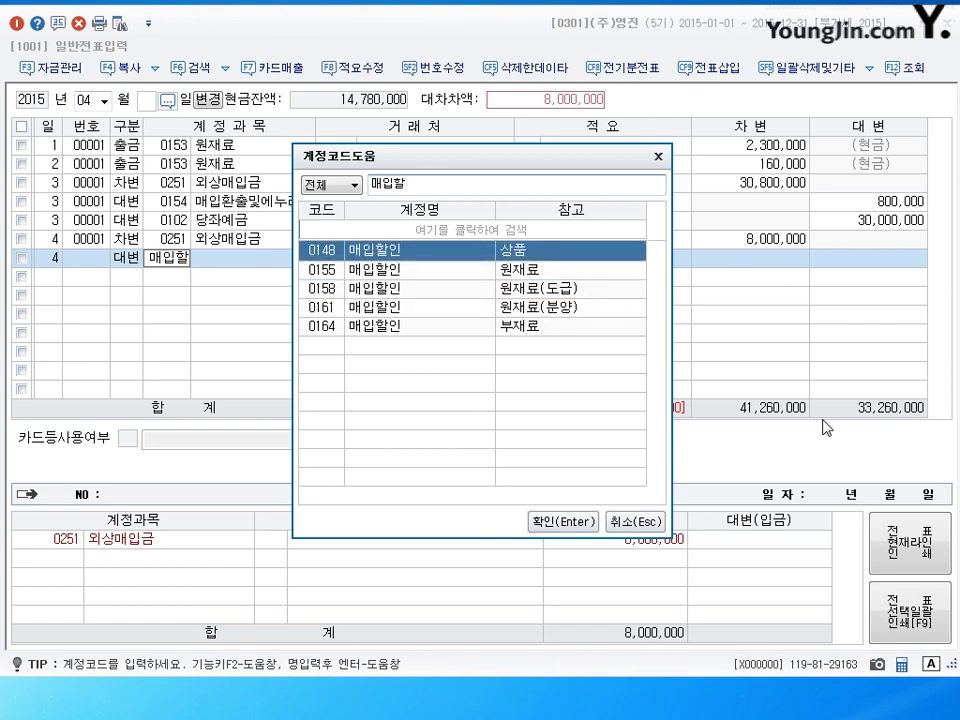
key("Down")
key("Up")
key("Return")
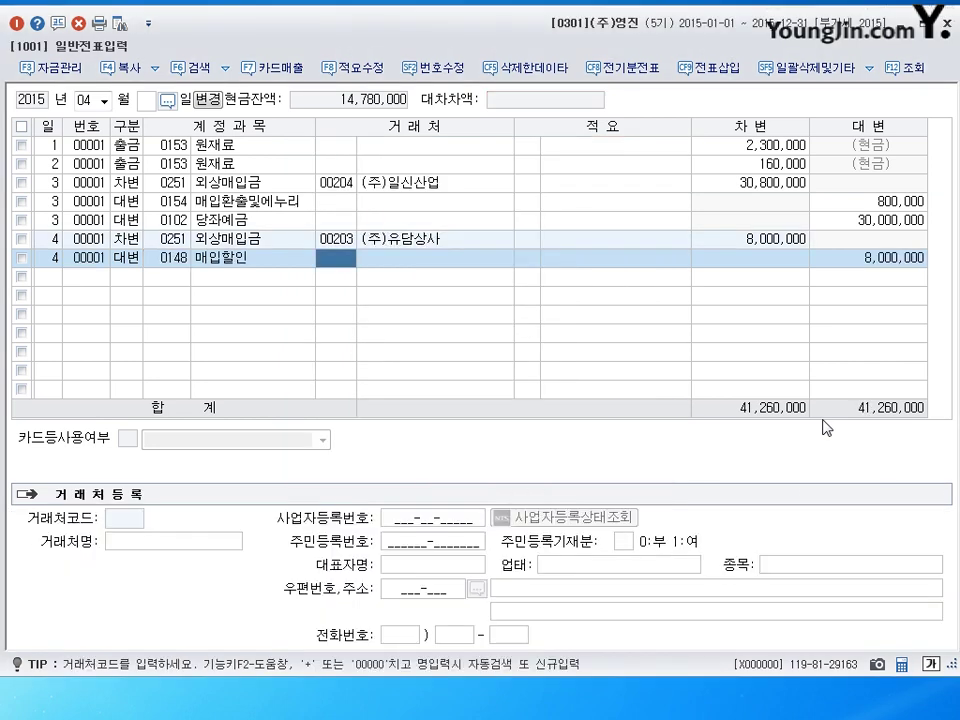
Step: Set the credit amount of the April 4 매입할인 line to 160,000, leaving its vendor and 적요 blank
key("Return")
key("Return")
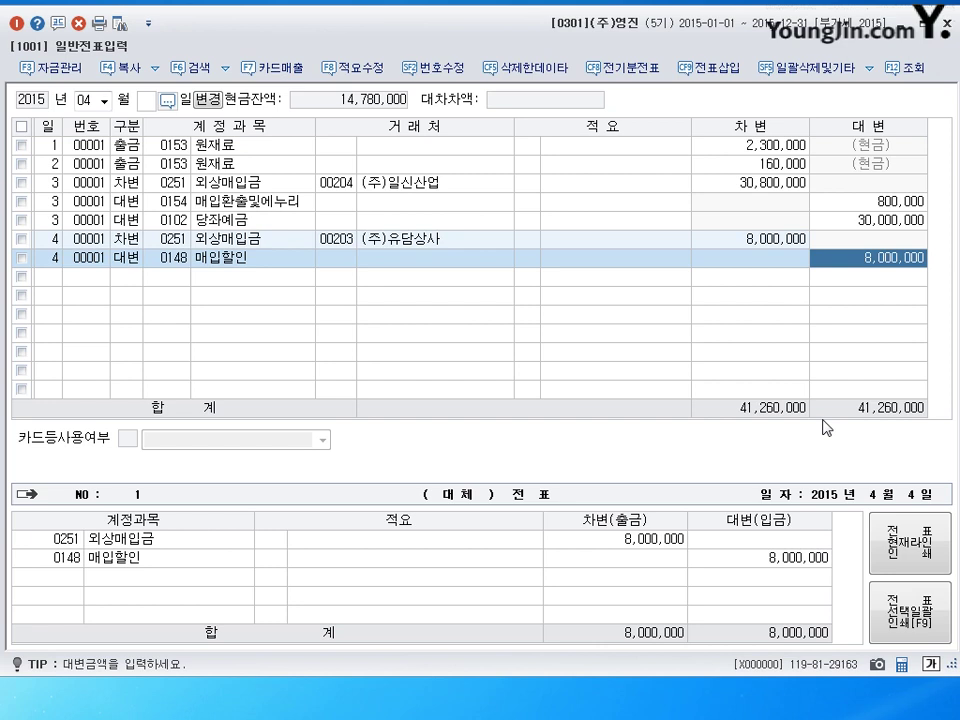
type("160,000")
key("Return")
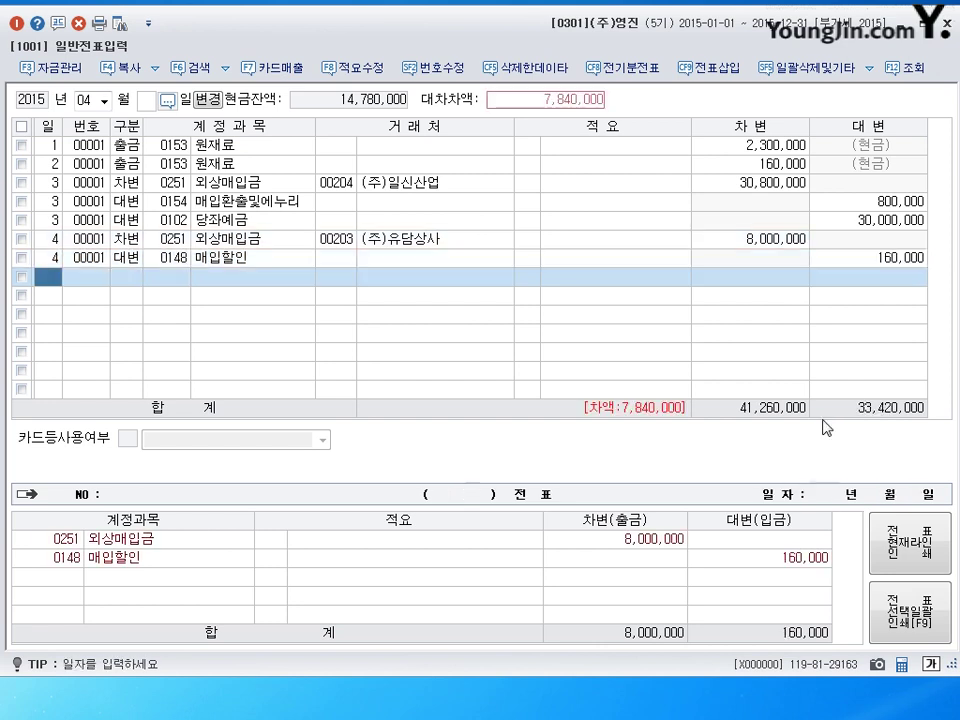
Step: Add an April 4 credit (대변) line on account 0102 당좌예금 for 7,840,000
type("4")
key("Return")
type("4")
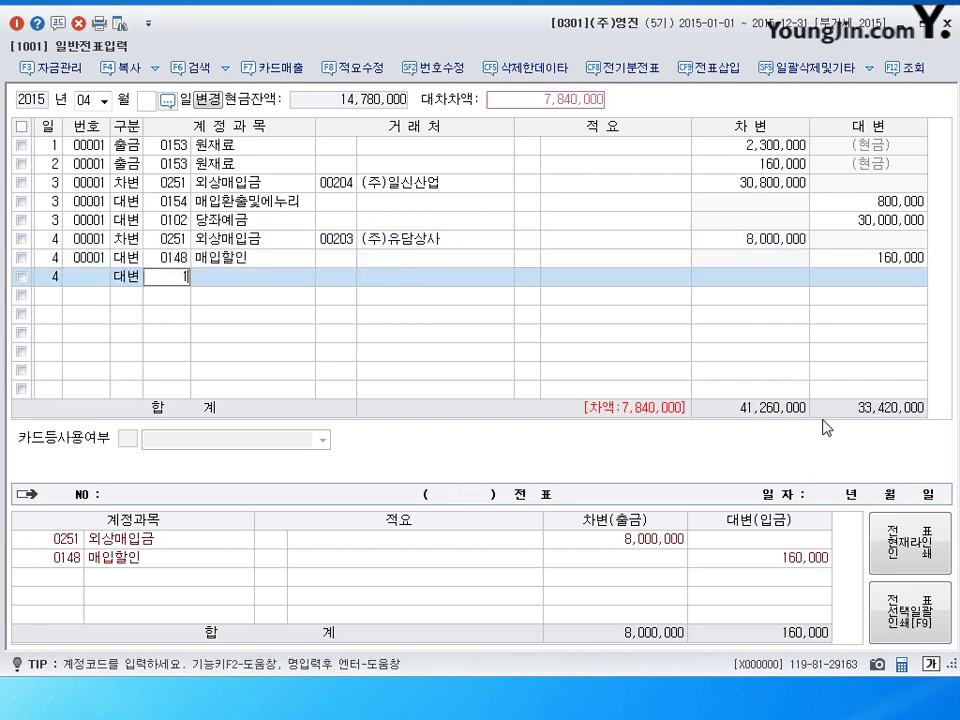
type("0102")
key("Return")
key("Return")
key("Return")
key("Return")
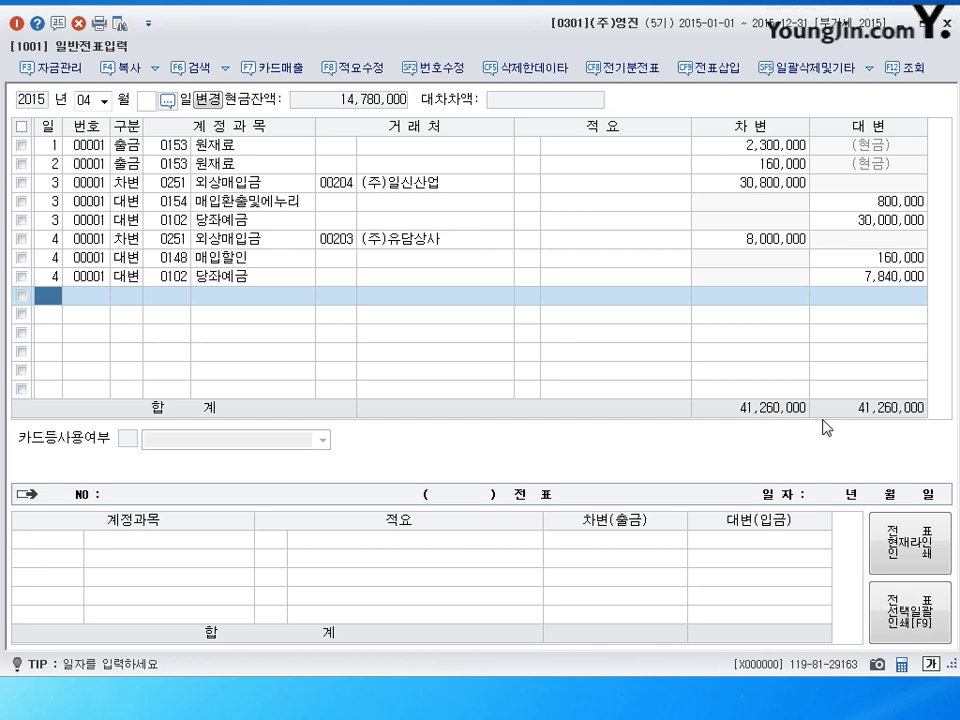
Step: Switch the voucher entry date to December 31
key("shift+Tab")
type("12")
key("Return")
type("31")
key("Return")
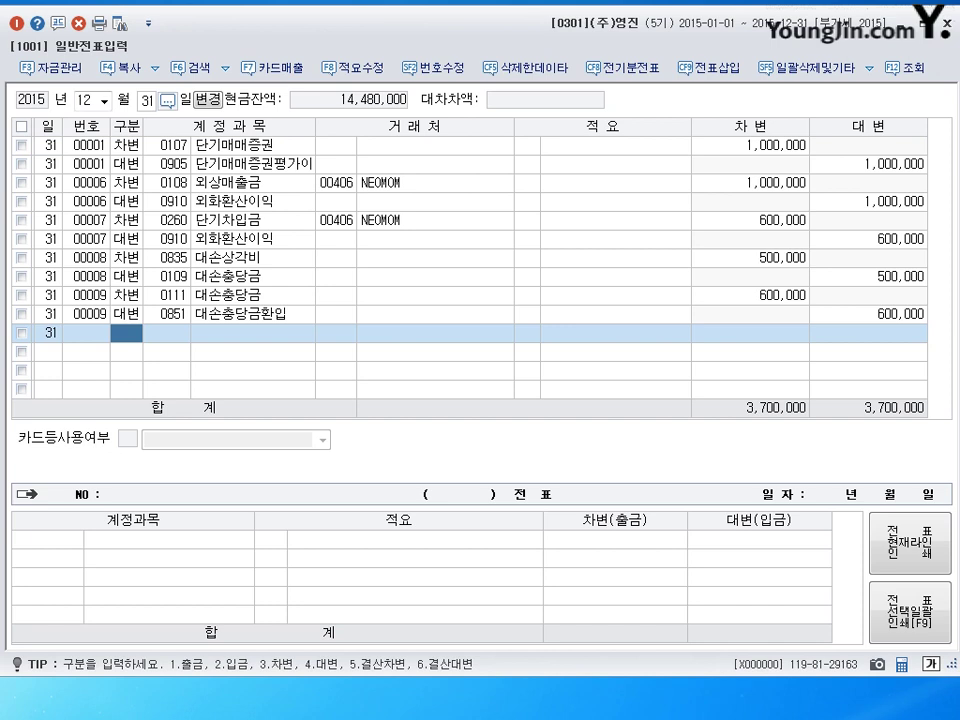
Step: Add a December 31 debit (차변) line on account 0959 재고자산감모손실 for 2,000,000, leaving vendor and 적요 blank
type("30959")
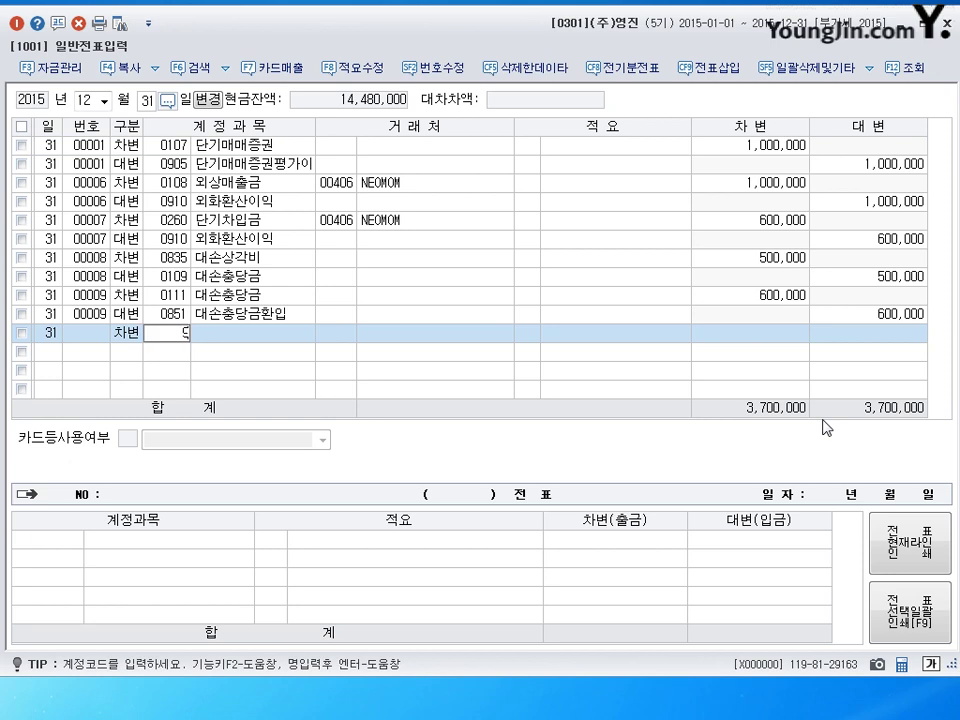
key("Return")
key("Return")
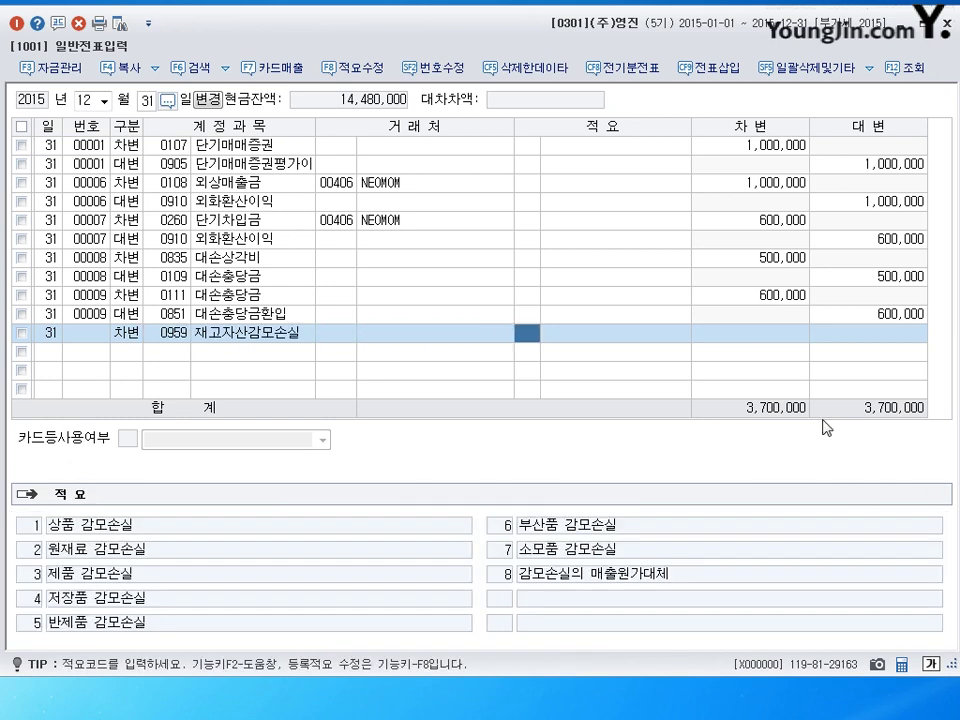
key("Return")
type("2000000")
key("Return")
Step: Add a December 31 credit (대변) line on account 0150 제품 for 2,000,000 with 적요 8 타계정으로 대체액 손익계산서 반영분
type("4")
type("150")
key("Return")
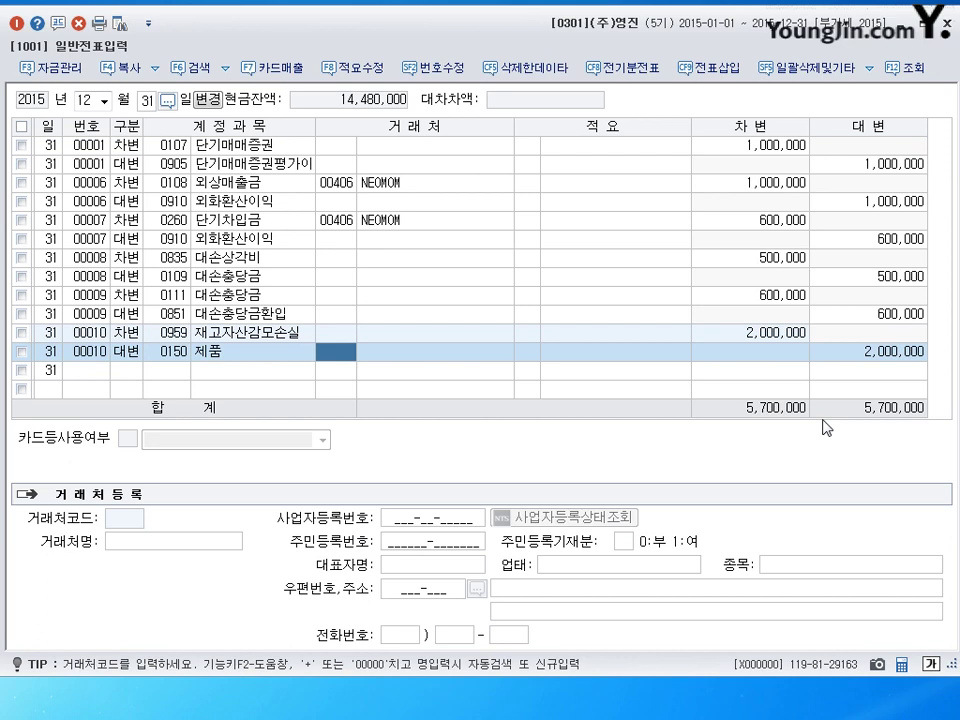
key("Return")
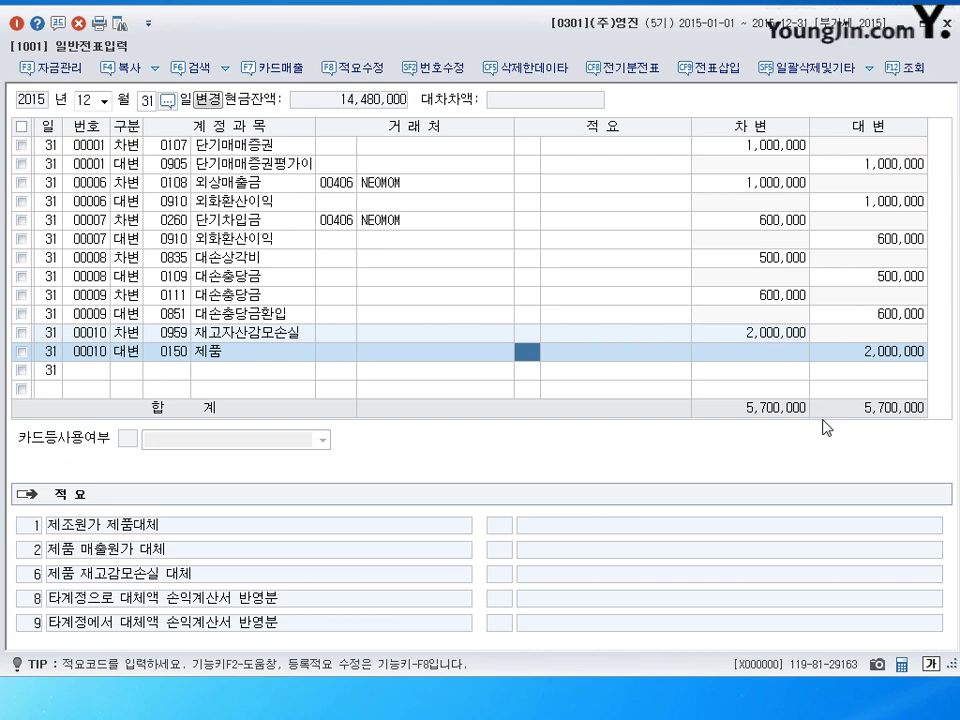
type("8")
key("Return")
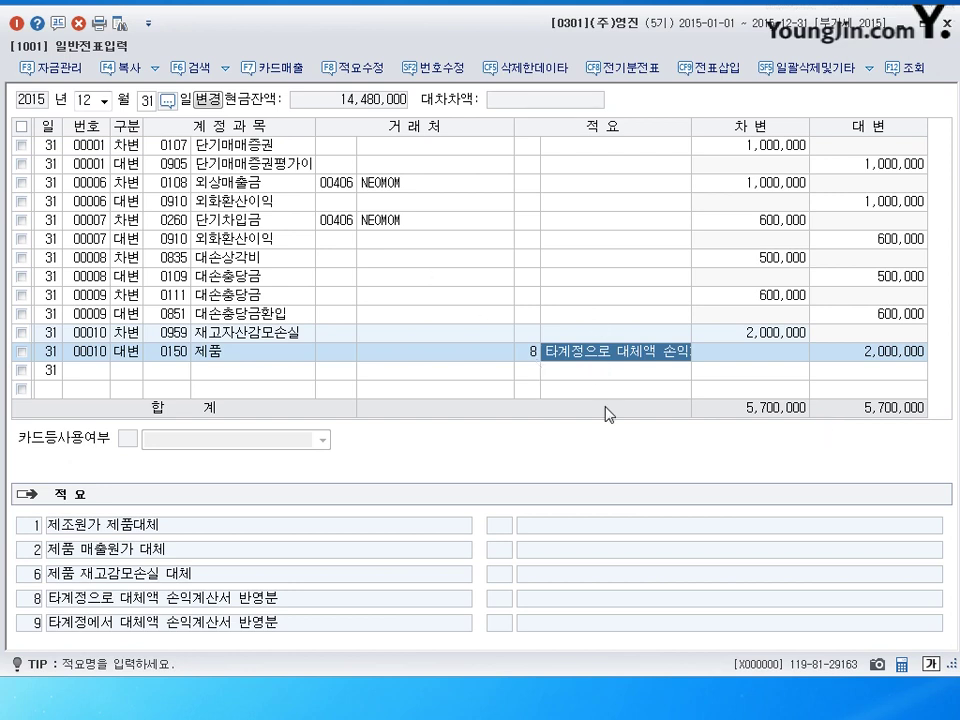
key("Return")
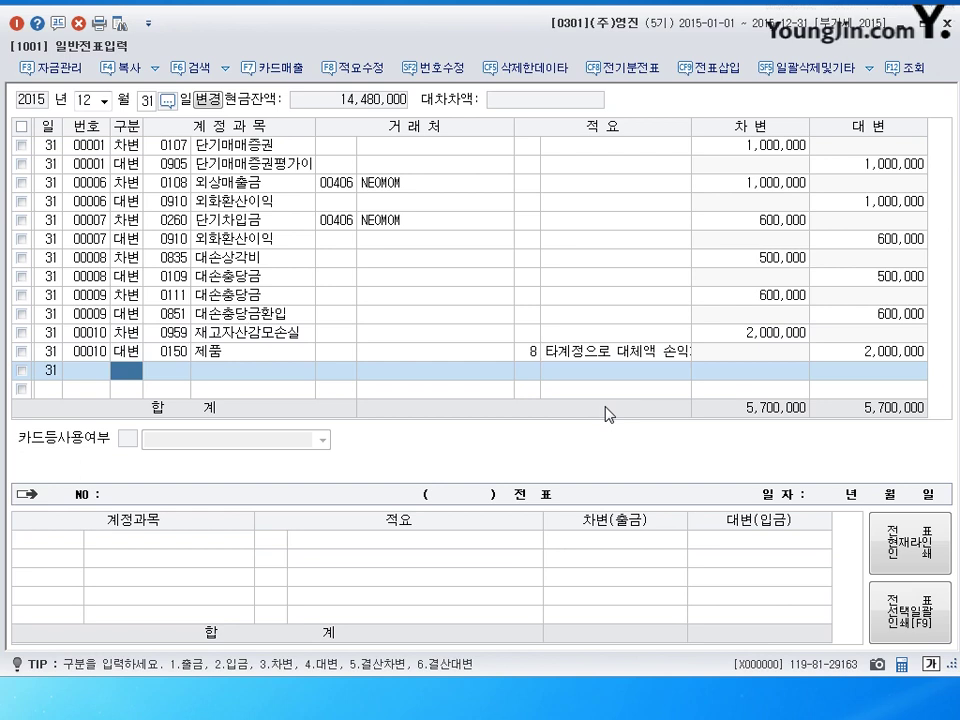
Step: Leave the December 31 vouchers and switch the voucher entry month back to April
key("Escape")
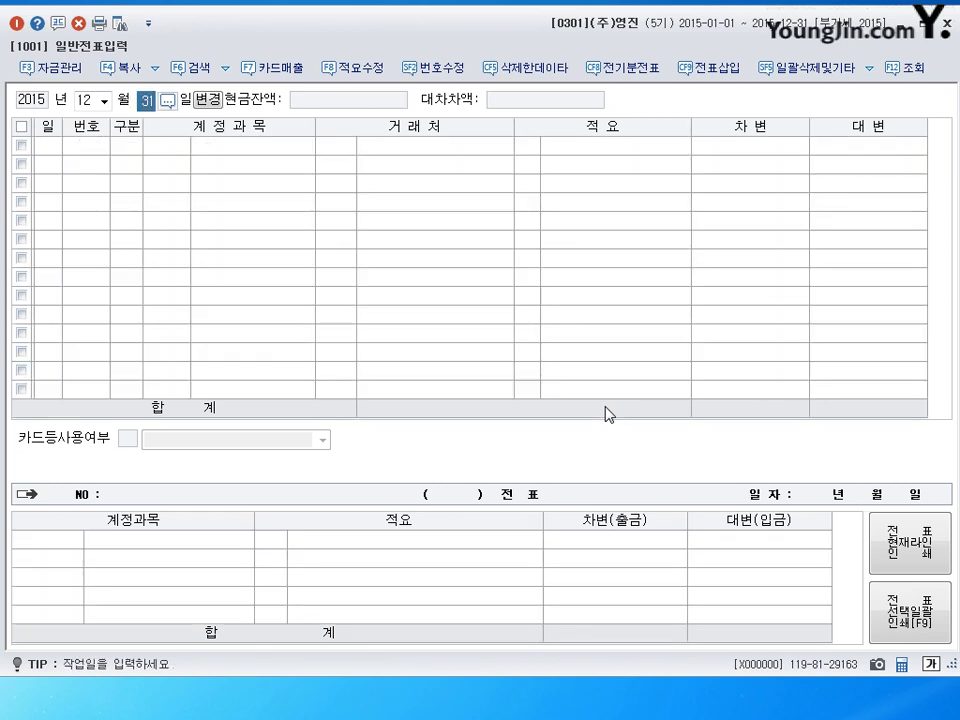
key("shift+Tab")
type("04")
key("Return")
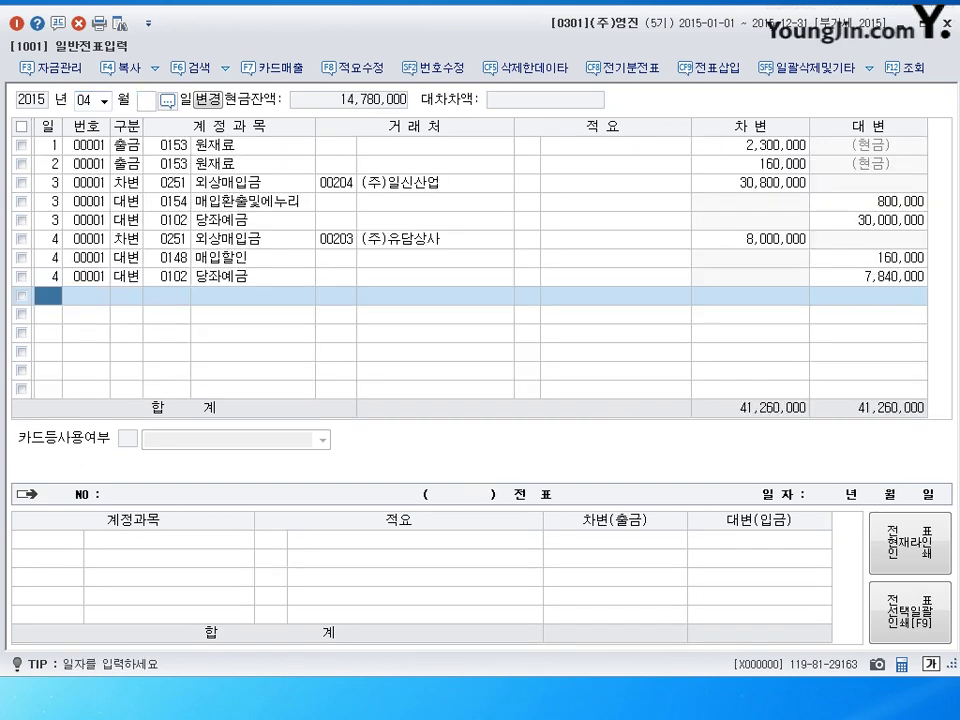
Step: Add an April 6 debit (차변) line on account 0511 복리후생비 for 500,000, leaving vendor and 적요 blank
type("6")
key("Return")
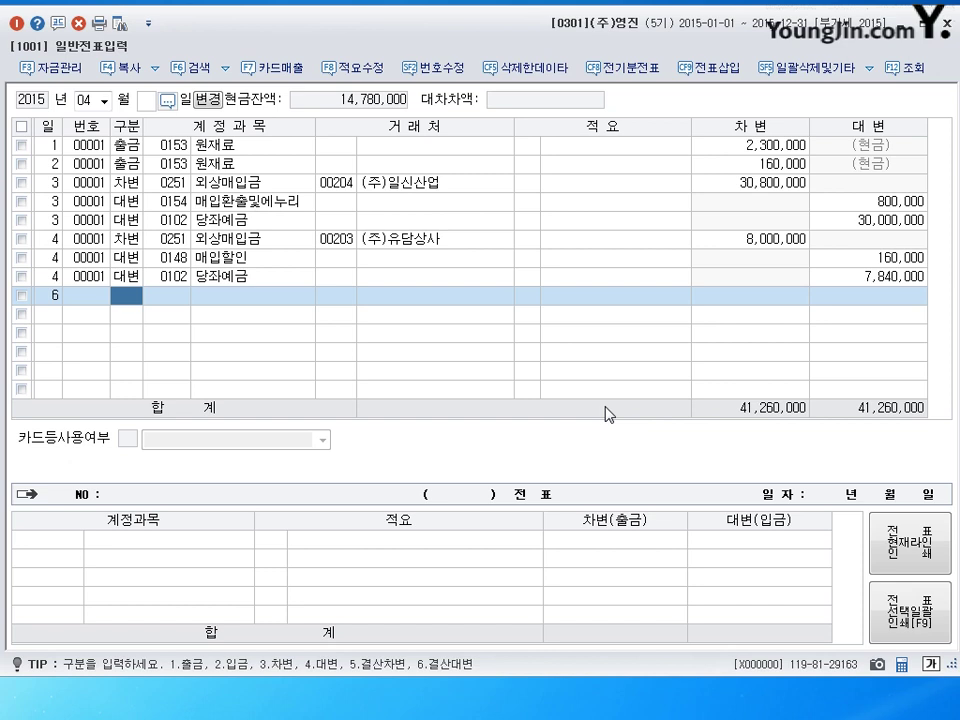
type("3")
key("Return")
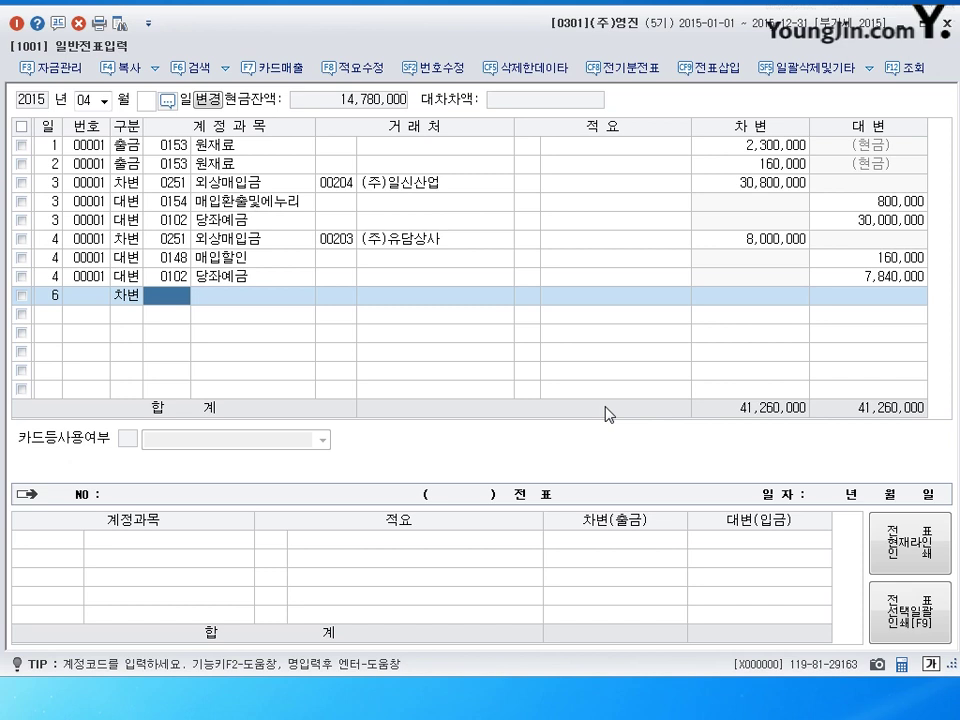
type("0511")
key("Return")
key("Return")
key("Return")
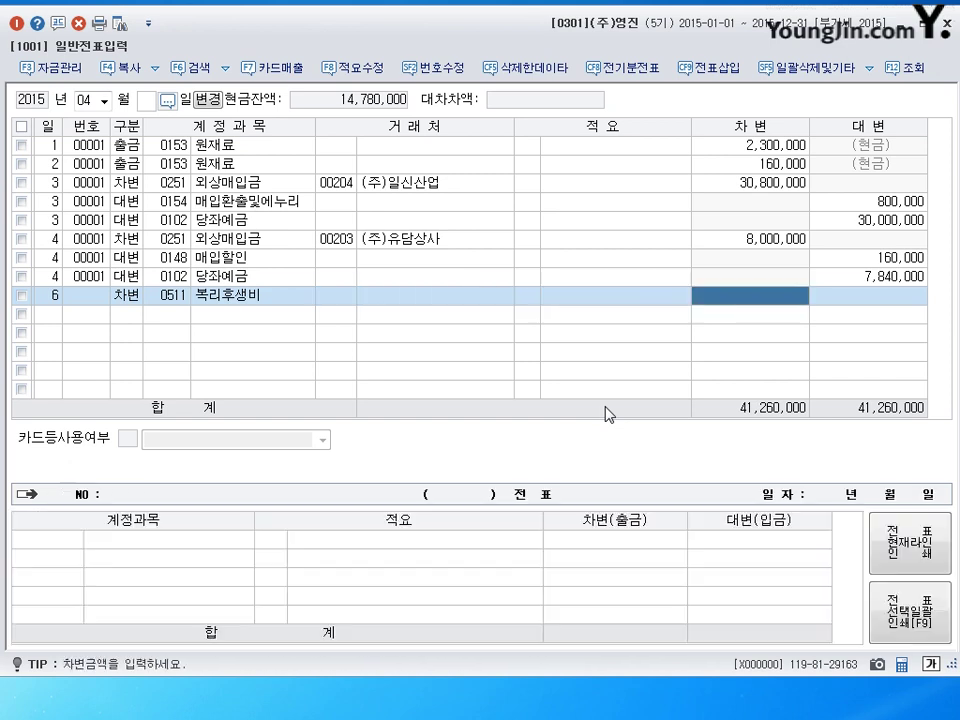
type("ㅁ")
type("000")
key("Return")
Step: Add an April 6 credit (대변) line on account 0153 원재료 for 500,000 with 적요 8 타계정으로 대체액 원가명세서 반영분
type("4")
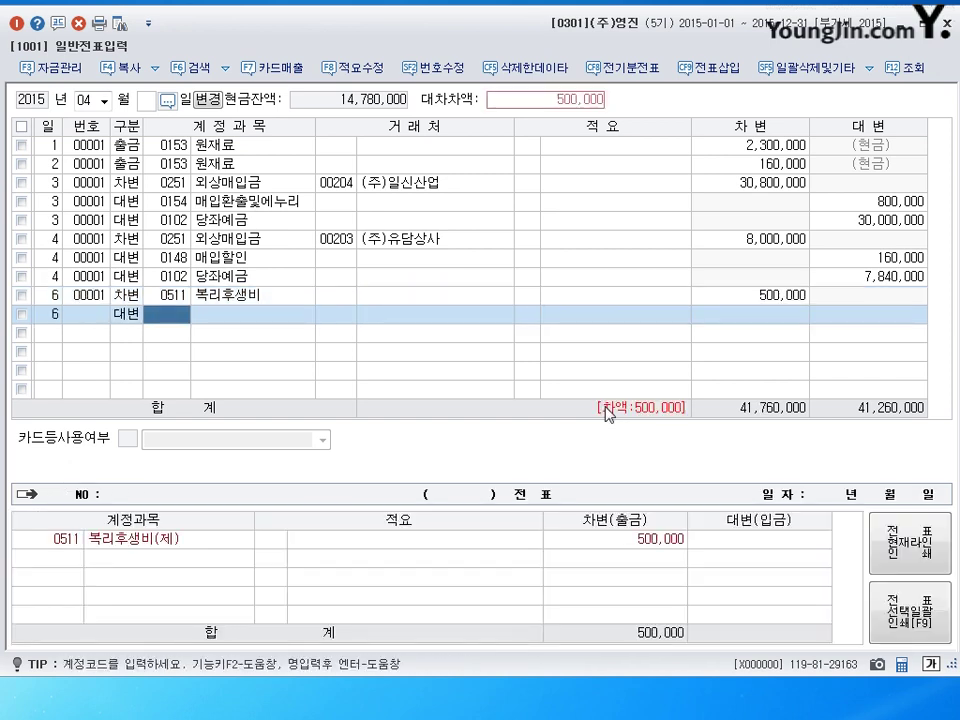
type("153")
key("Return")
key("Return")
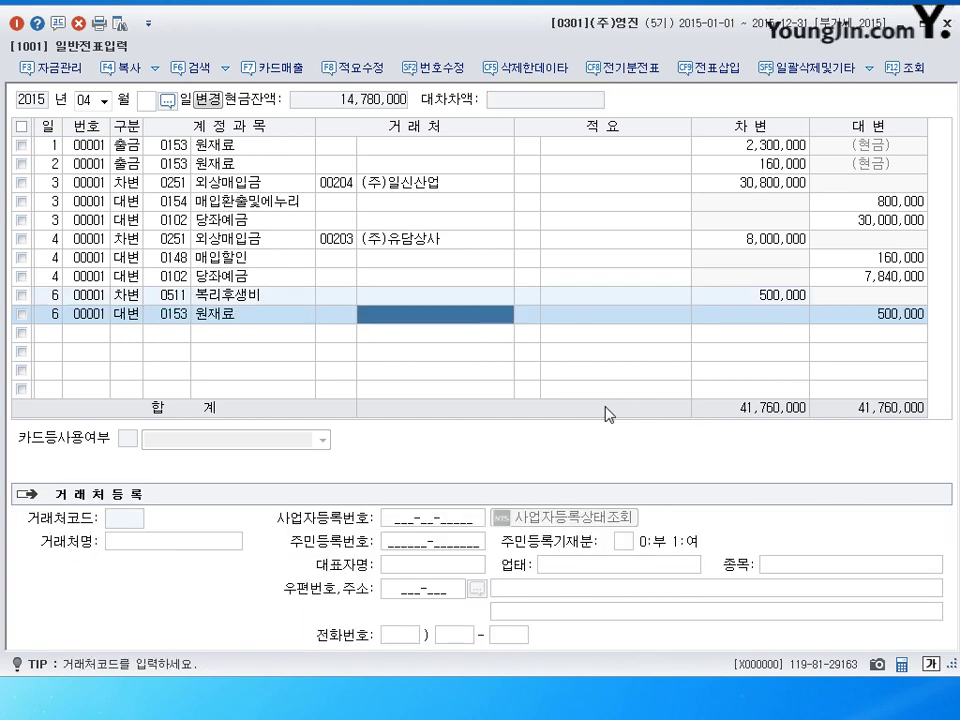
key("Return")
type("8")
key("Return")
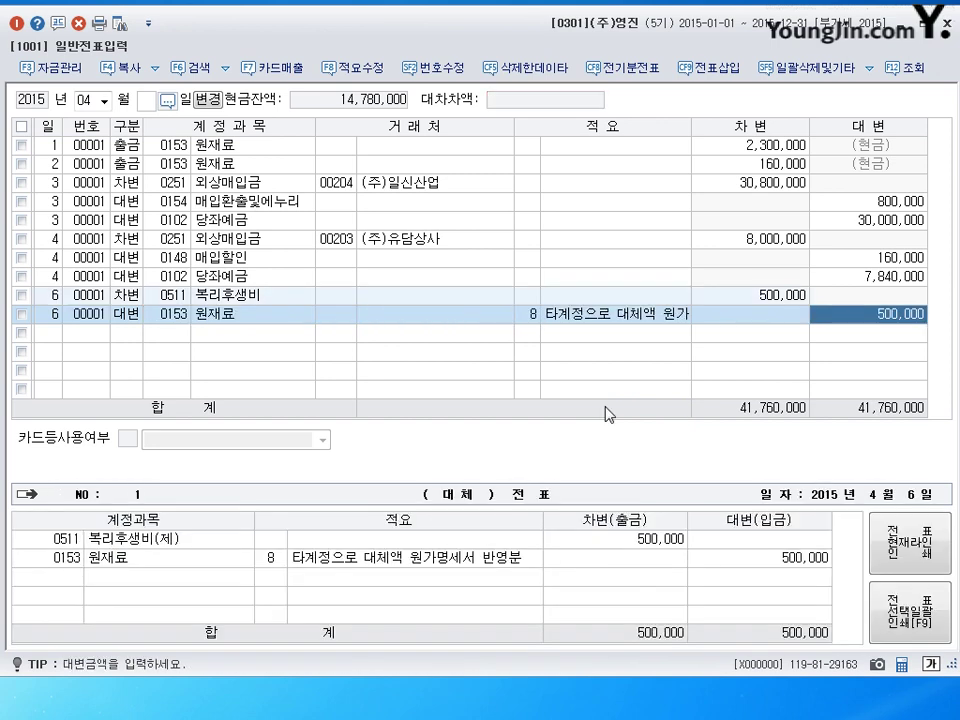
key("Return")
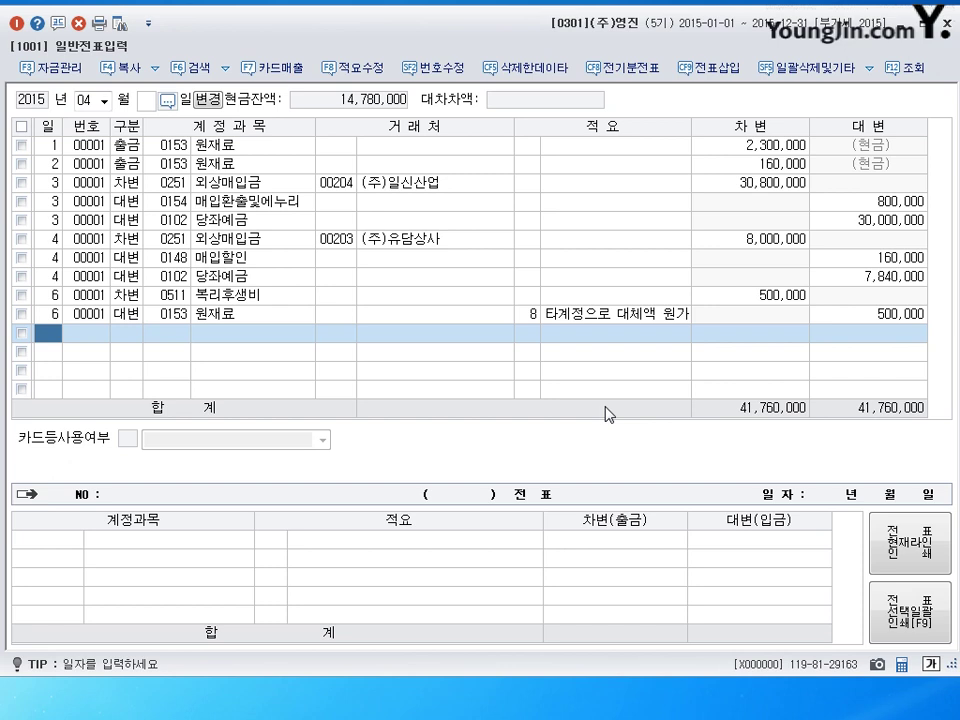
Step: Add an April 7 debit (차변) line on account 0953 기부금 for 5,000,000, leaving vendor and 적요 blank
left_click(528, 313)
left_click(62, 340)
type("7")
key("Return")
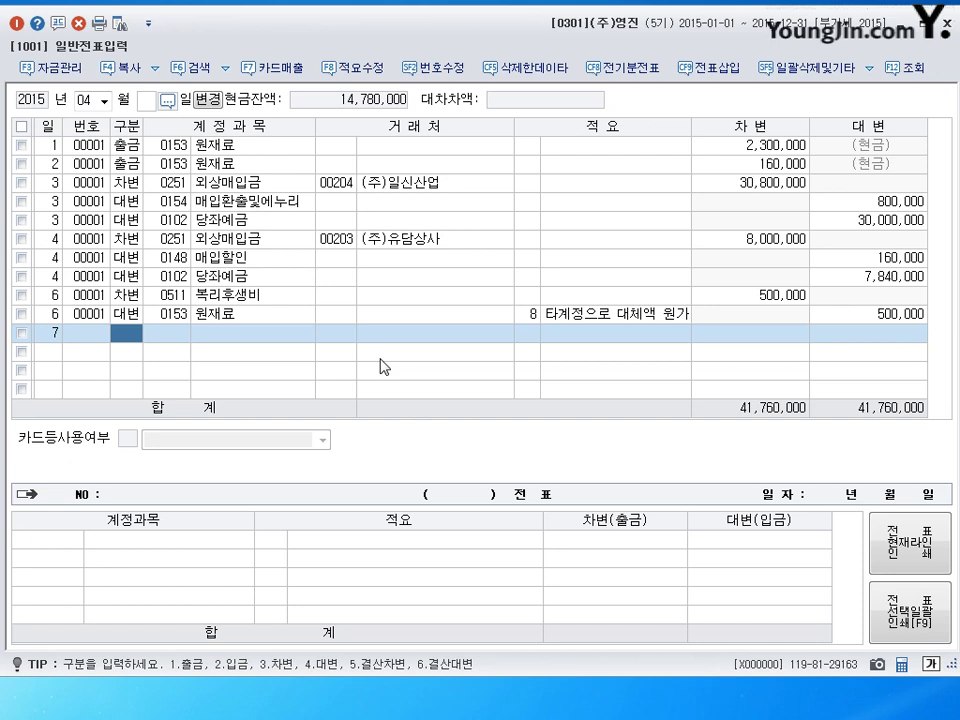
type("3")
key("Return")
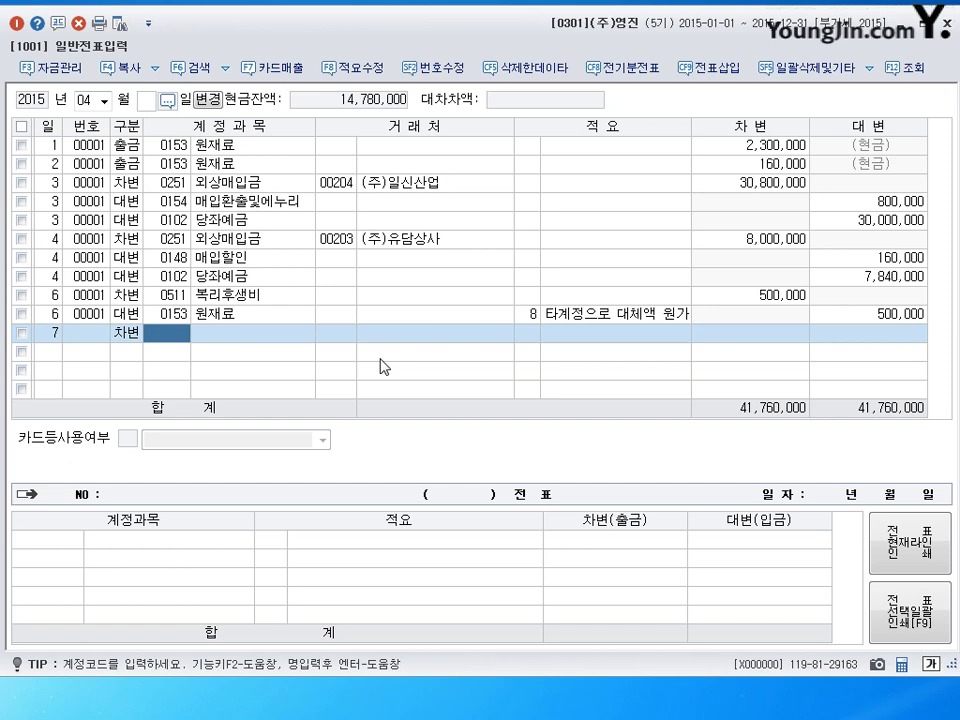
type("953")
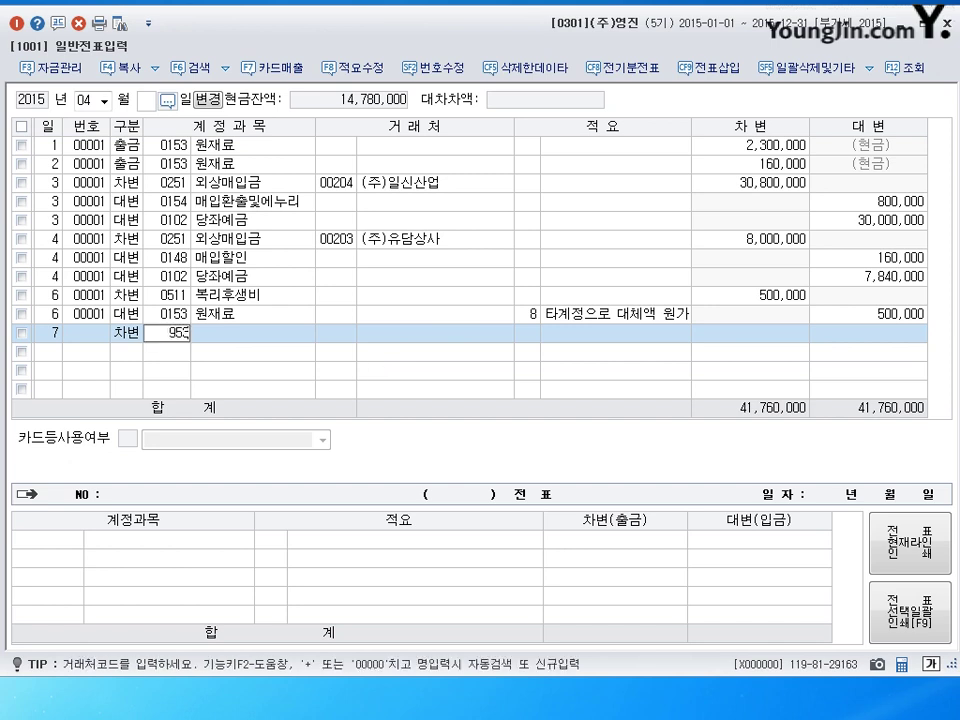
key("Return")
key("Return")
key("Return")
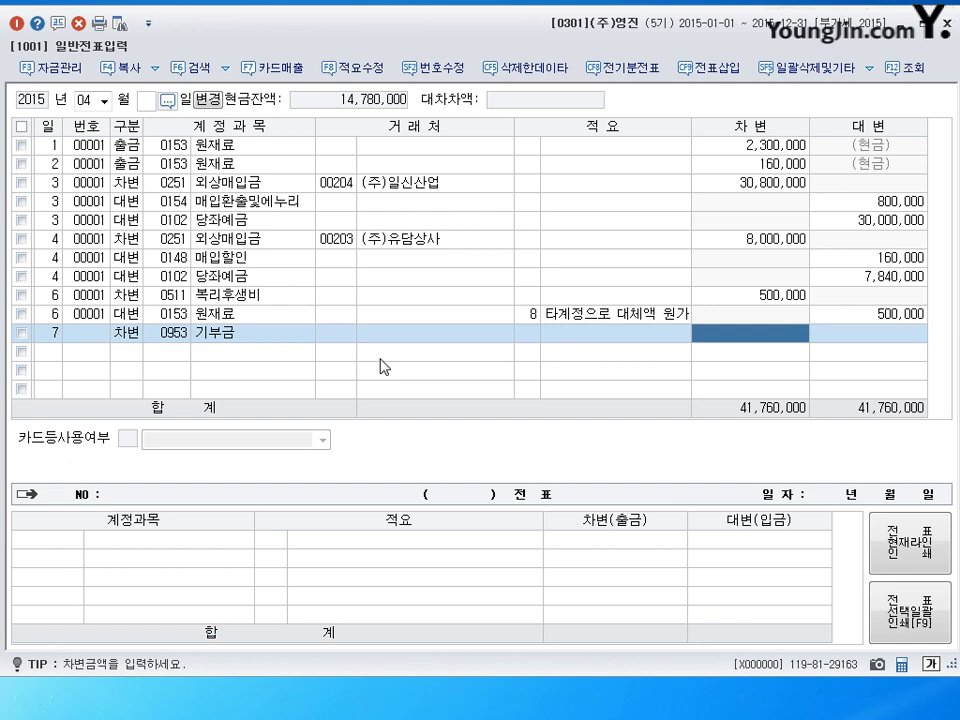
type("5000000")
key("Return")
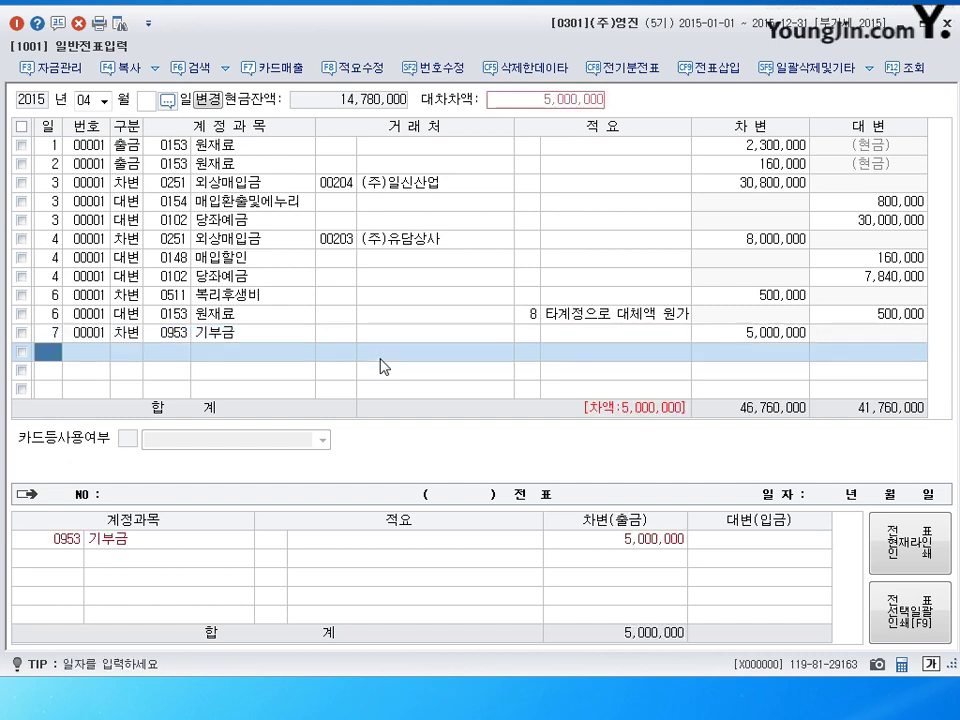
Step: Add an April 7 credit (대변) line on account 0150 제품 for 5,000,000 with 적요 8 타계정으로 대체액 손익계산서 반영분
type("7")
key("Return")
type("4")
key("Return")
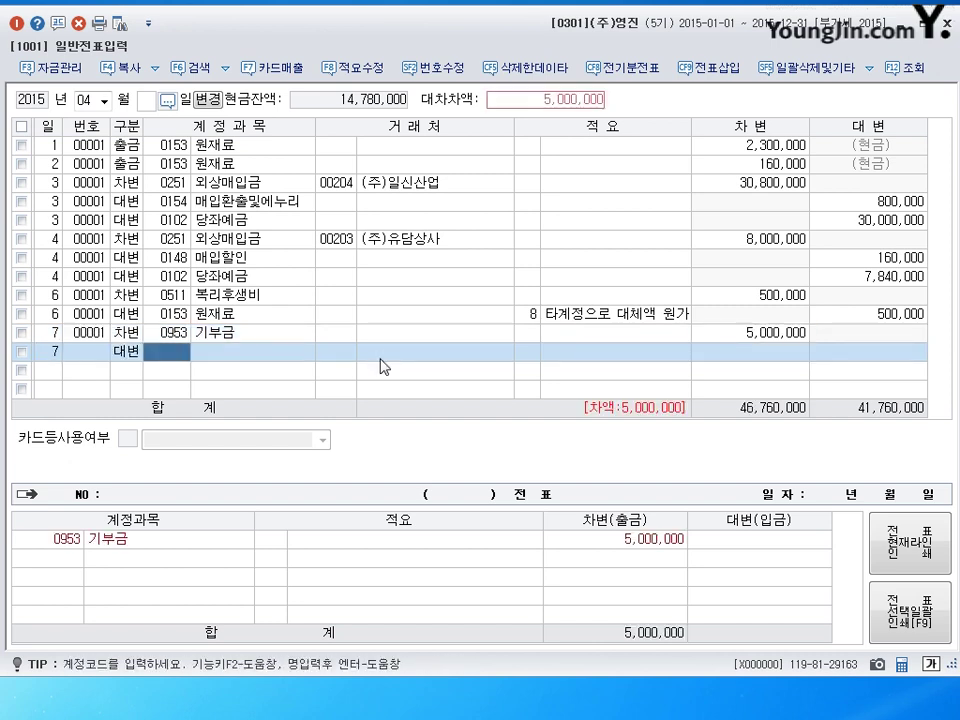
type("150")
key("Return")
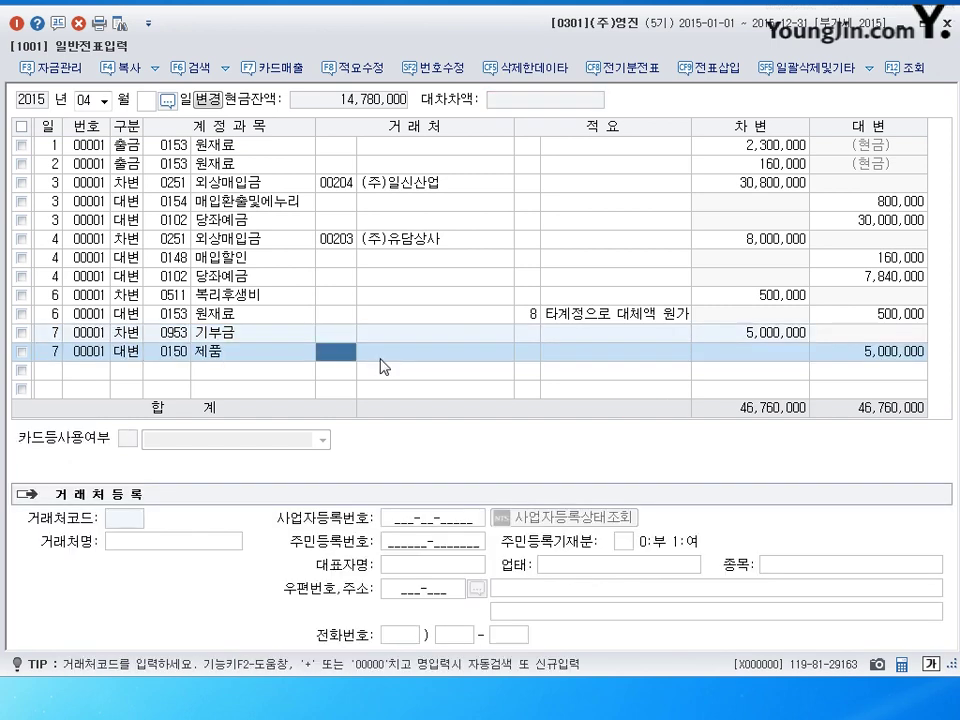
key("Return")
type("8")
key("Return")
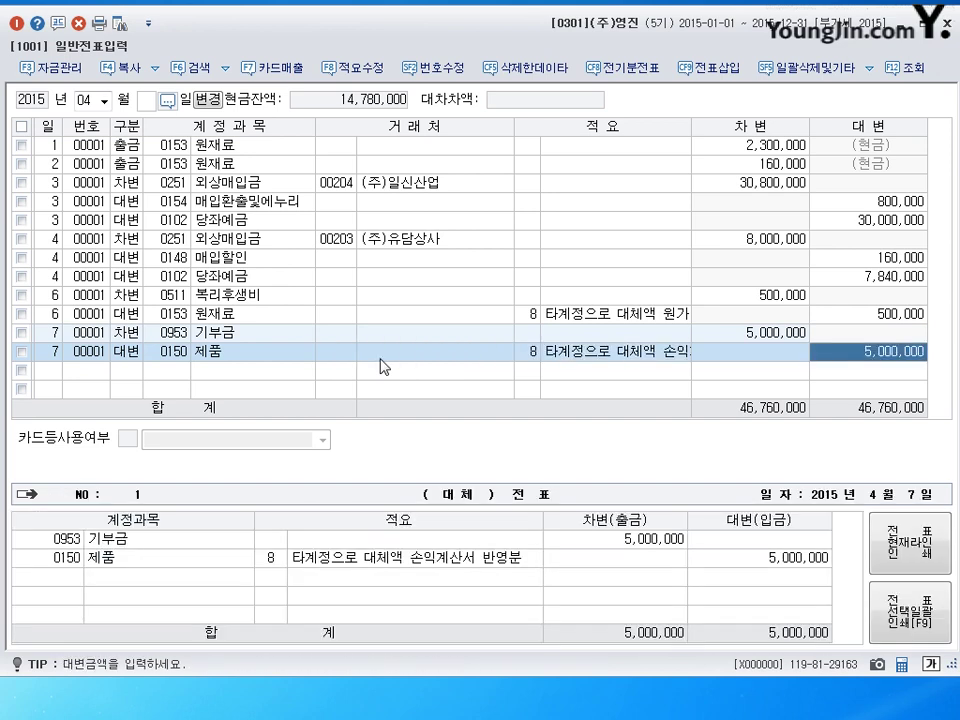
key("Return")
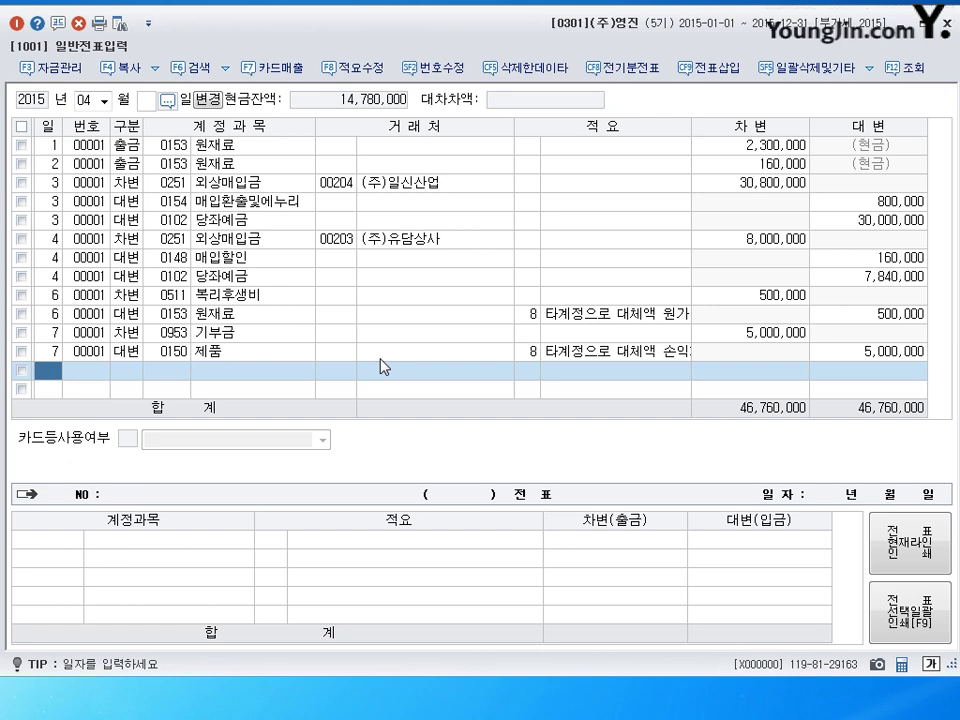
Step: Add an April 8 debit (차변) line on account 0961 재해손실 for 3,000,000, leaving vendor and 적요 blank
type("8")
key("Return")
type("3")
key("Return")
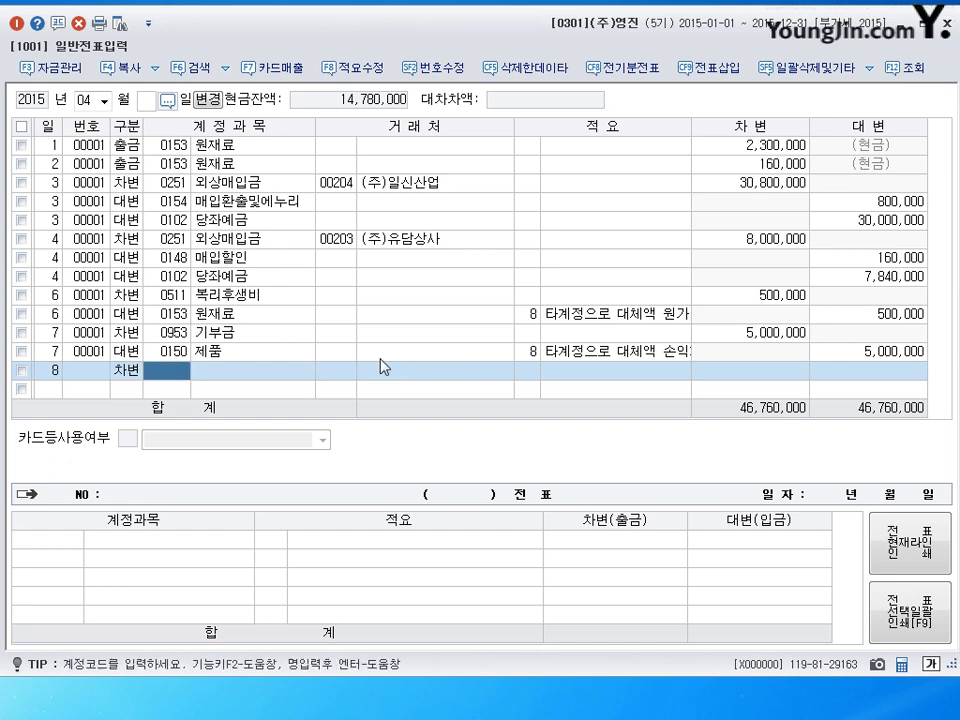
type("0961")
key("Return")
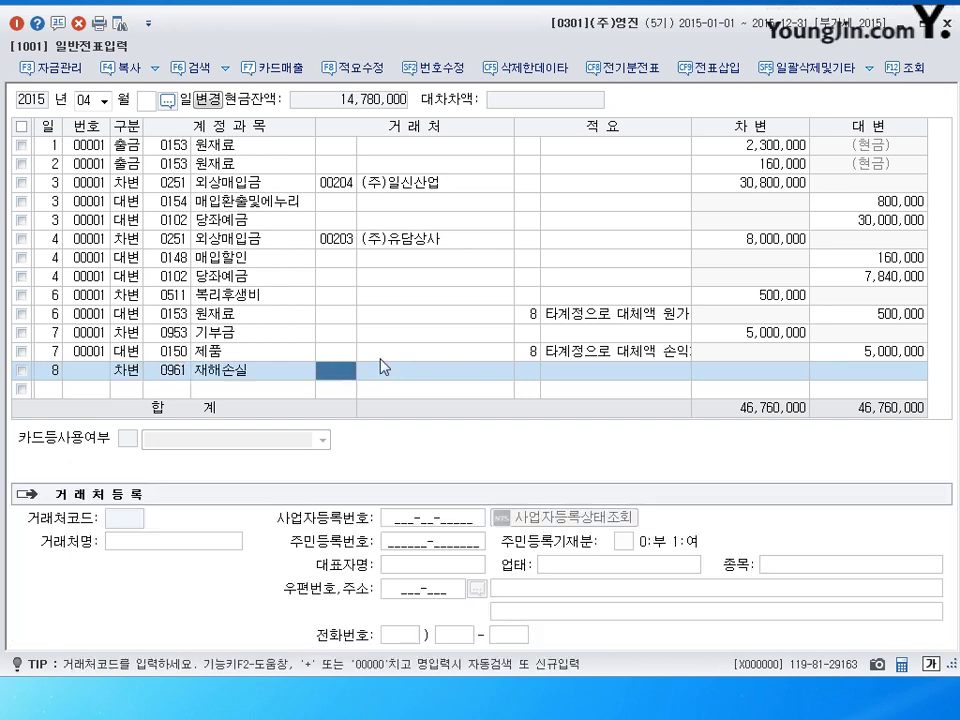
key("Return")
key("Return")
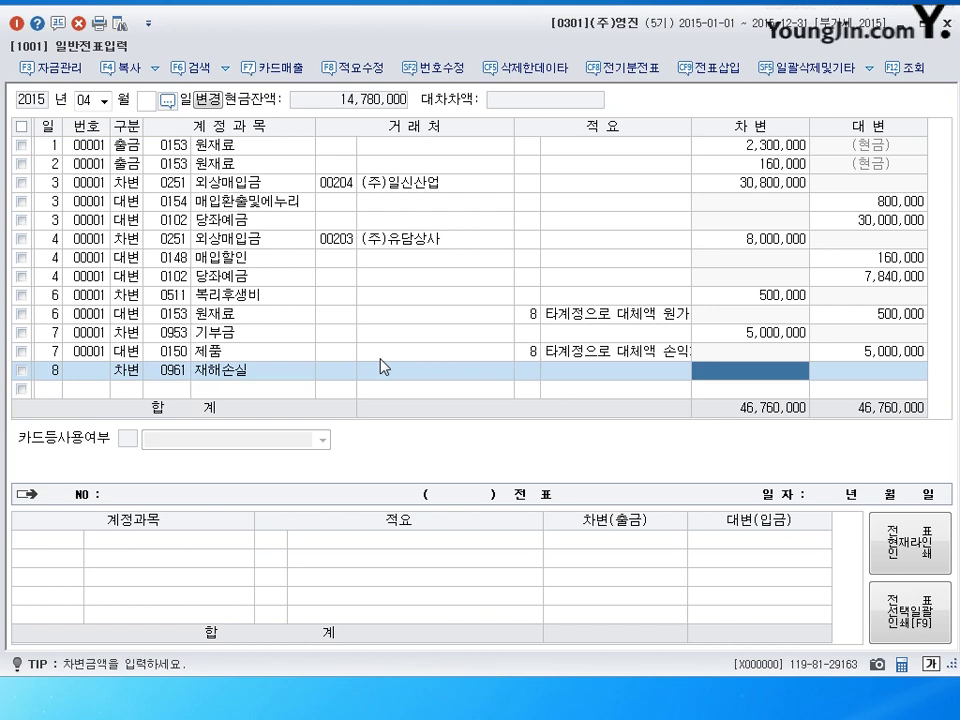
type("3000000")
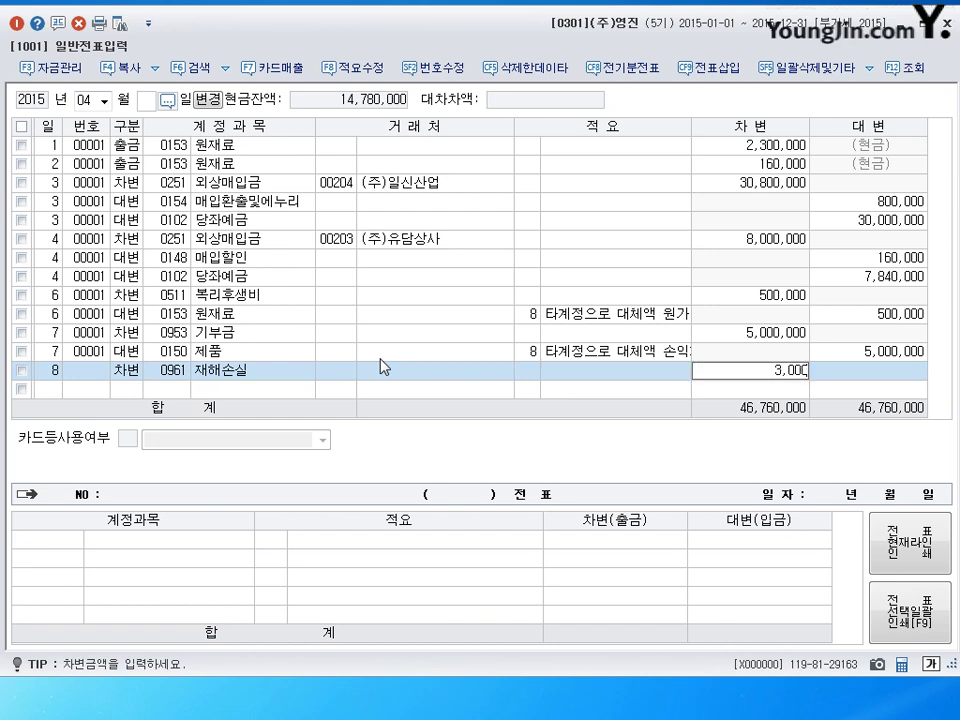
key("Return")
Step: Add an April 8 credit (대변) line on account 0146 상품 for 3,000,000 with 적요 8 타계정으로 대체액 손익계산서 반영분
type("4")
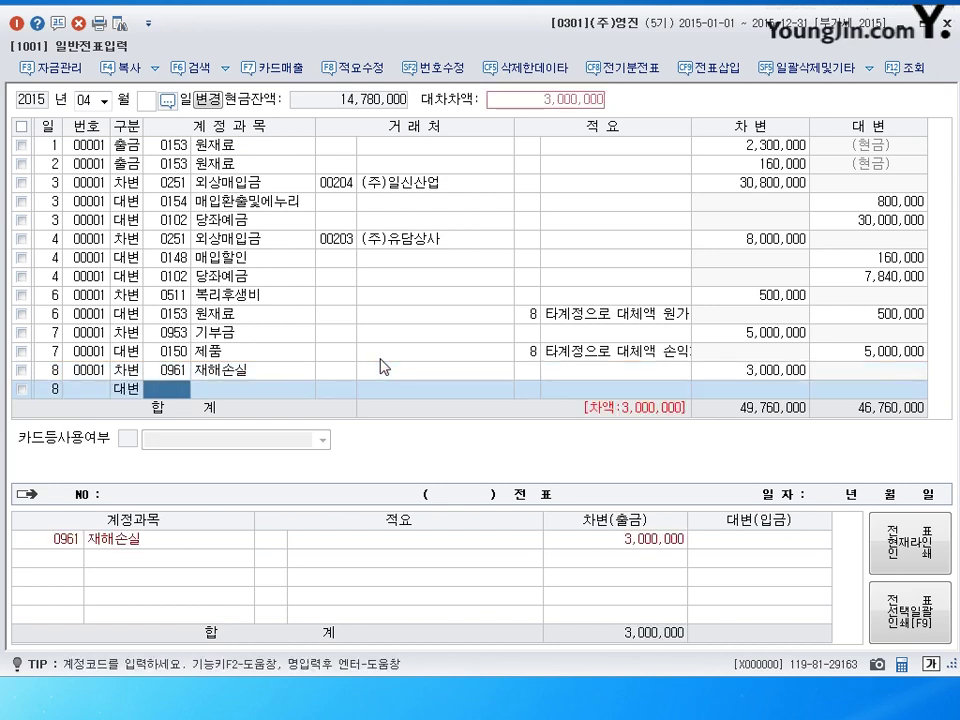
type("0146")
key("Return")
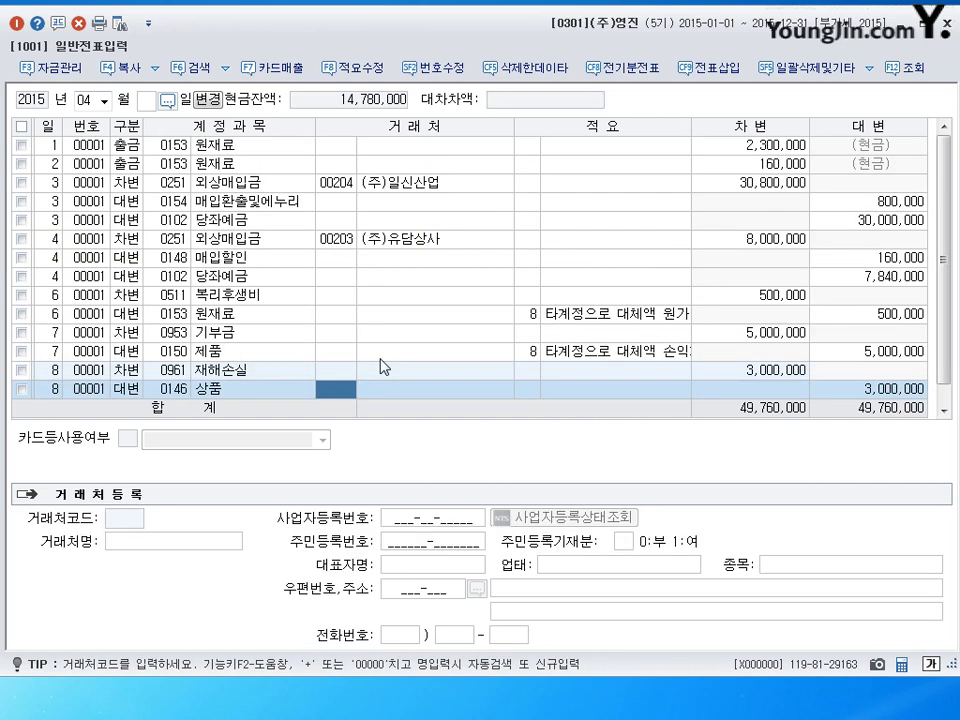
key("Return")
type("8")
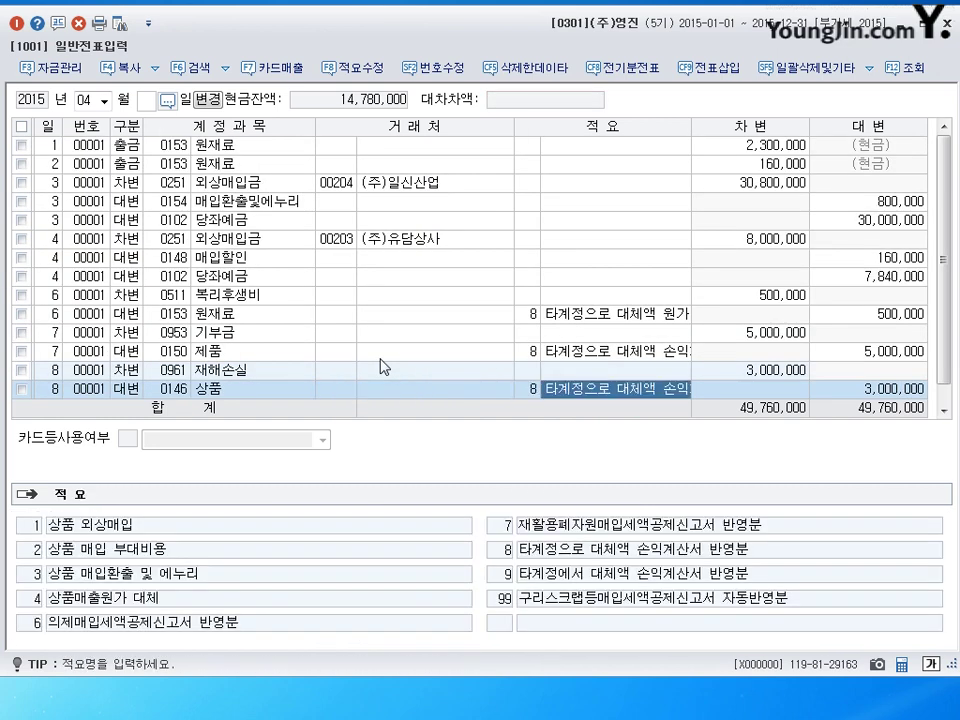
key("Return")
key("Return")
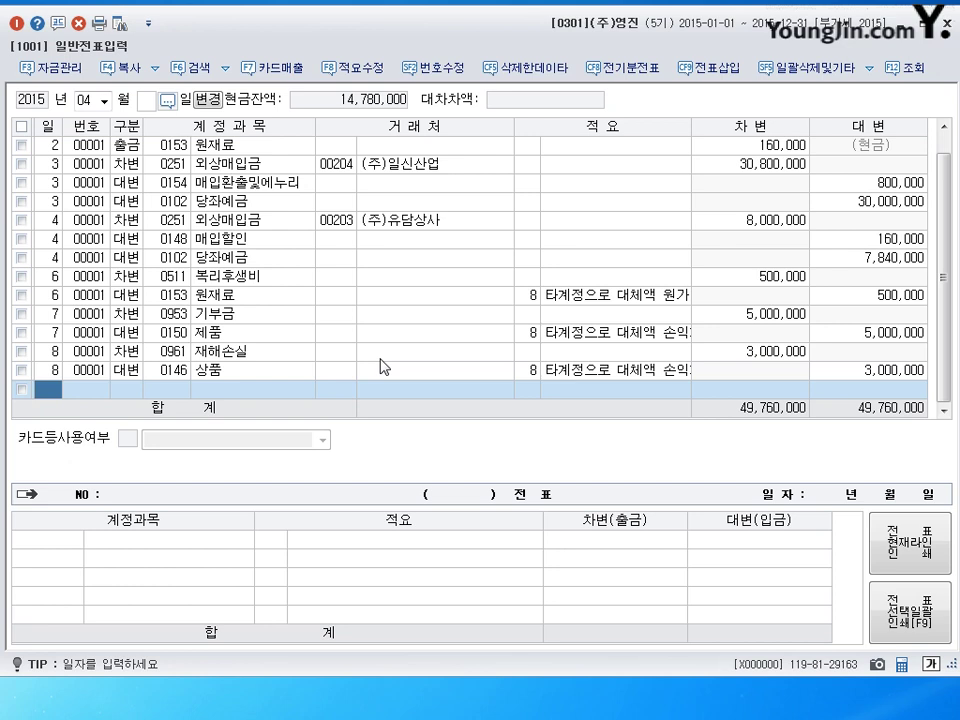
Step: Add an April 9 debit (차변) line on account 0168 미착품 for 10,000,000, leaving vendor and 적요 blank
type("9")
key("Return")
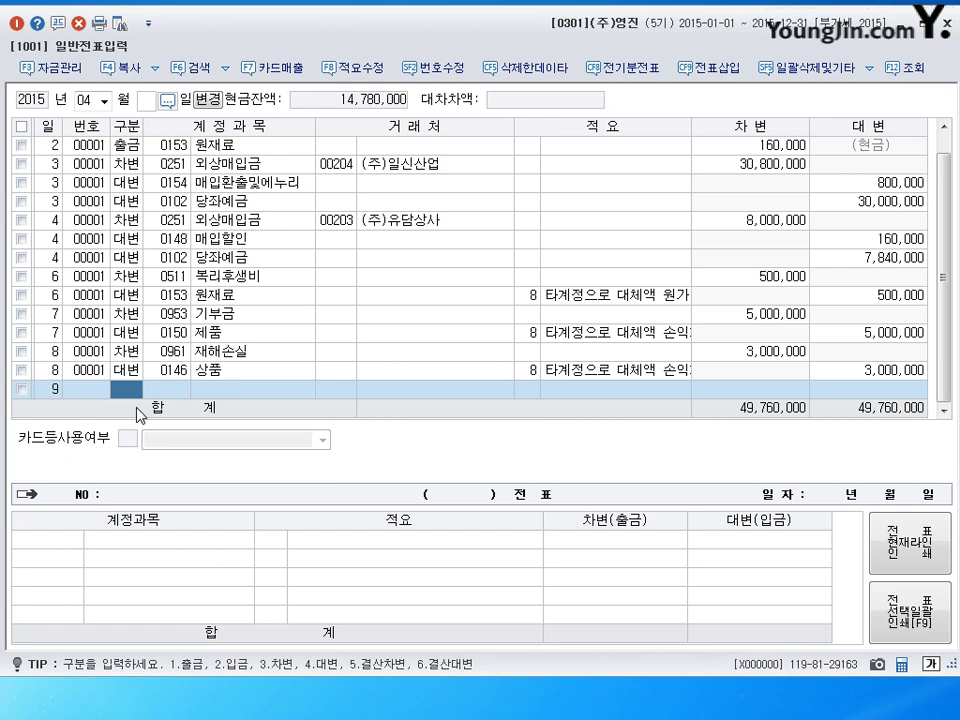
type("3")
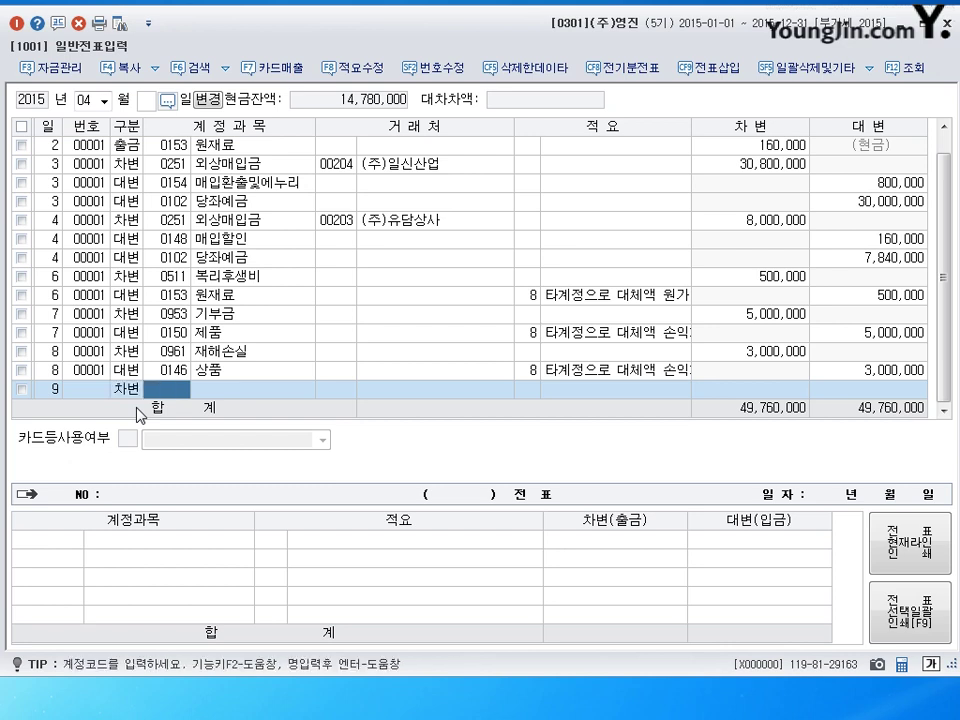
type("0168")
key("Return")
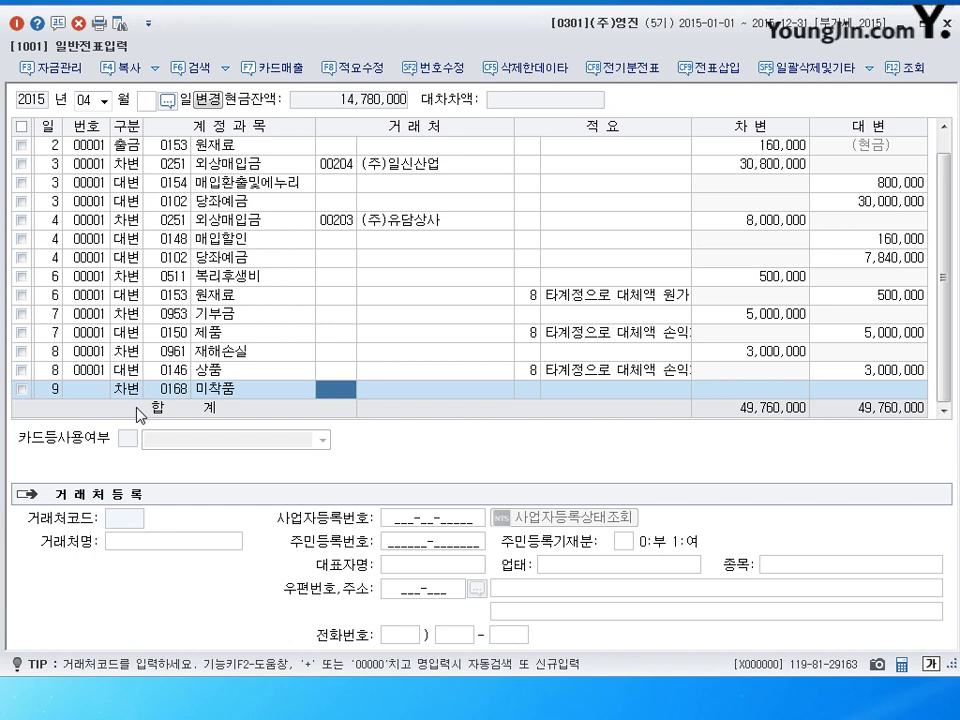
key("Return")
key("Return")
type("10")
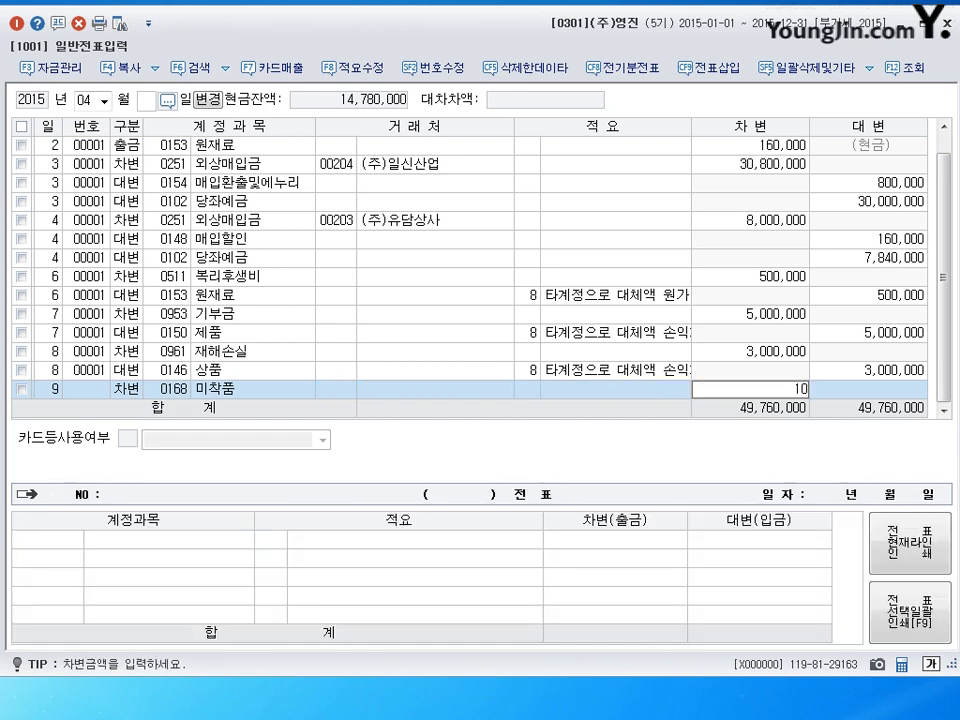
type(",000,000")
key("Return")
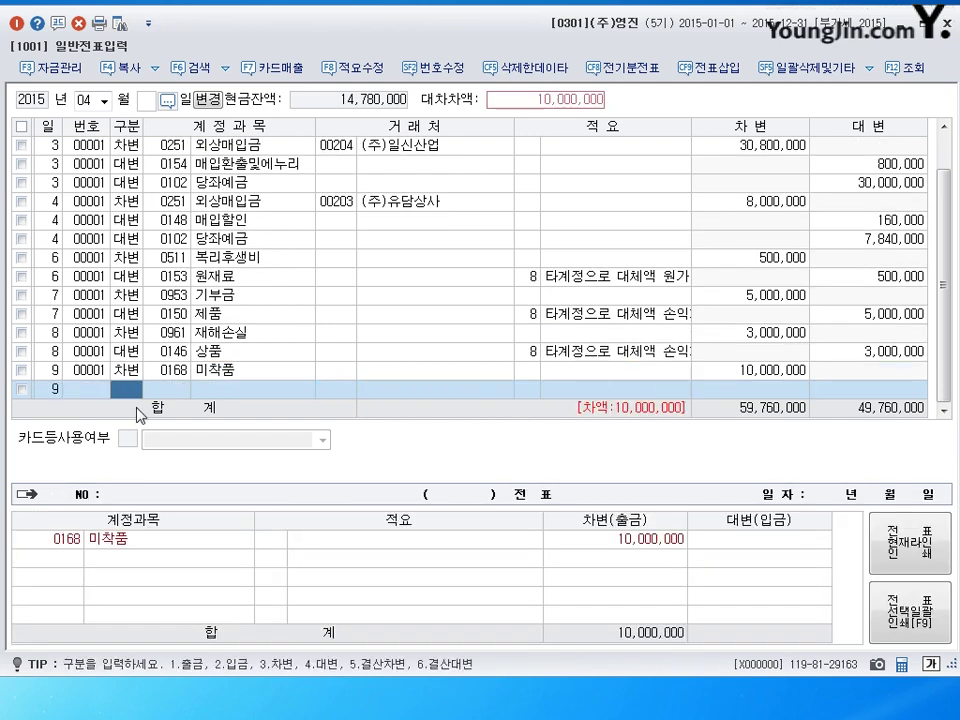
Step: Add an April 9 credit (대변) line on account 0103 보통예금 for 10,000,000, leaving vendor and 적요 blank
type("4")
key("Return")
type("0103")
key("Return")
key("Return")
key("Return")
key("Return")
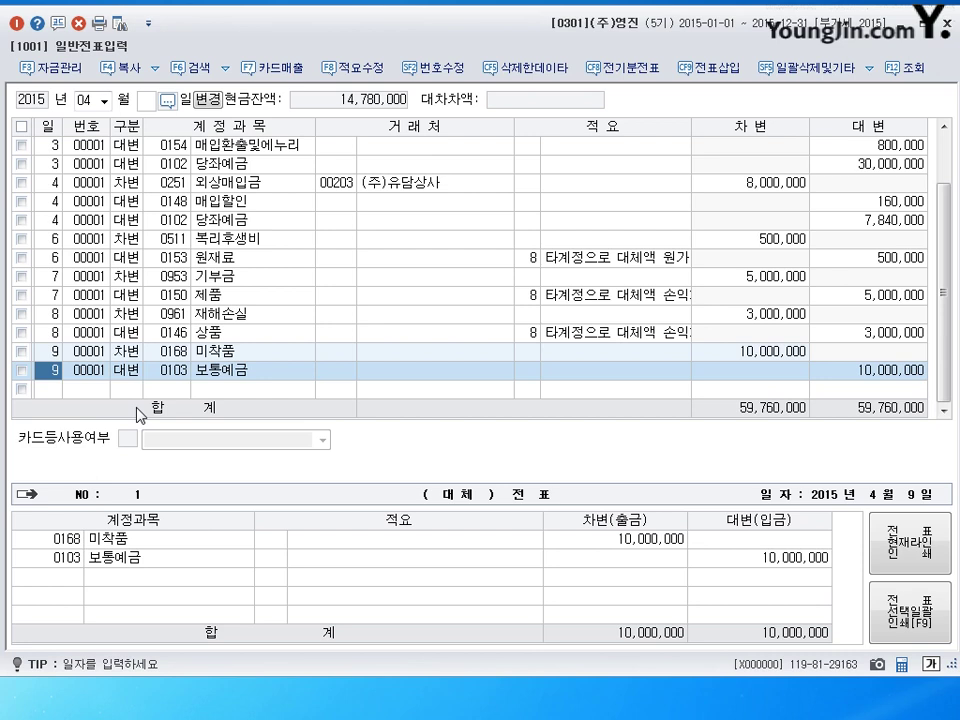
key("Up")
key("Return")
key("Return")
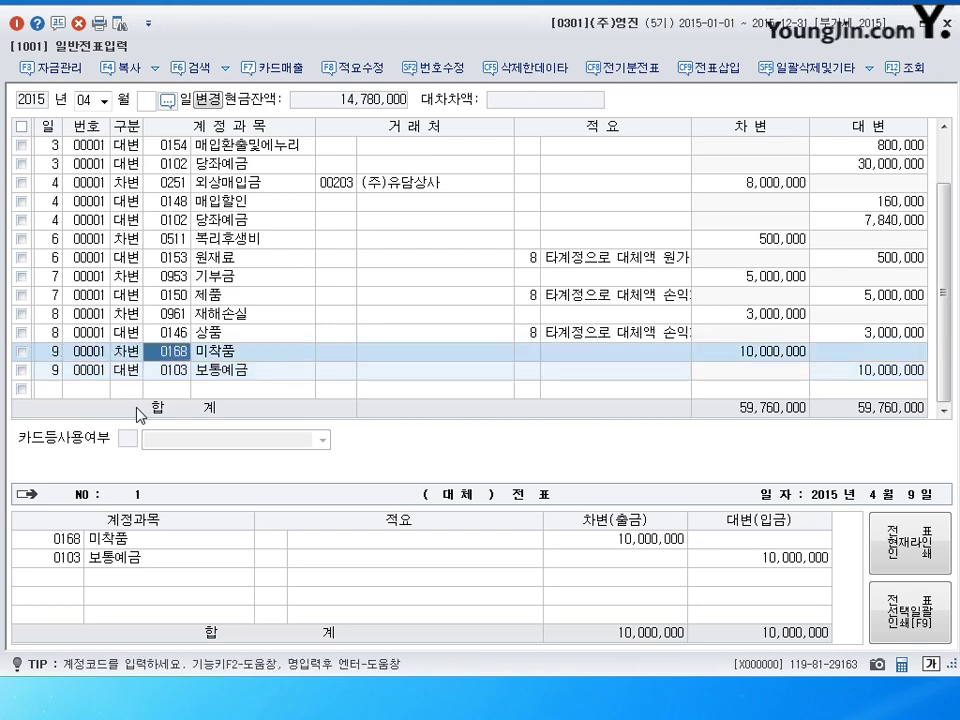
Step: Add an April 10 cash receipt (입금) line on account 0259 선수금 for 3,000,000, leaving vendor and 적요 blank
key("Down")
key("Down")
type("10")
key("Return")
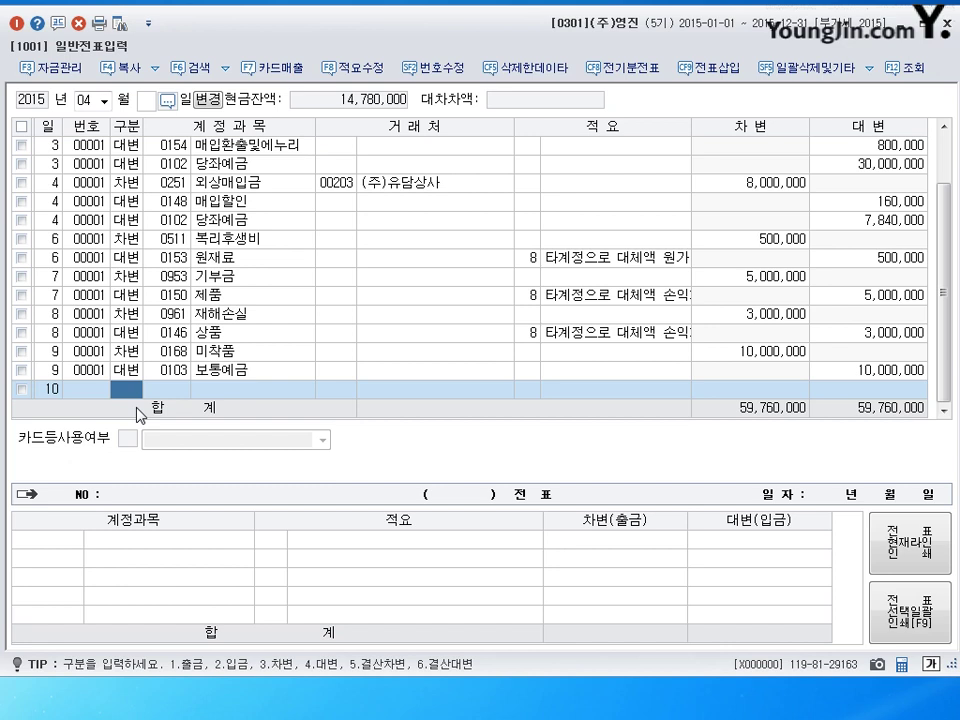
type("2")
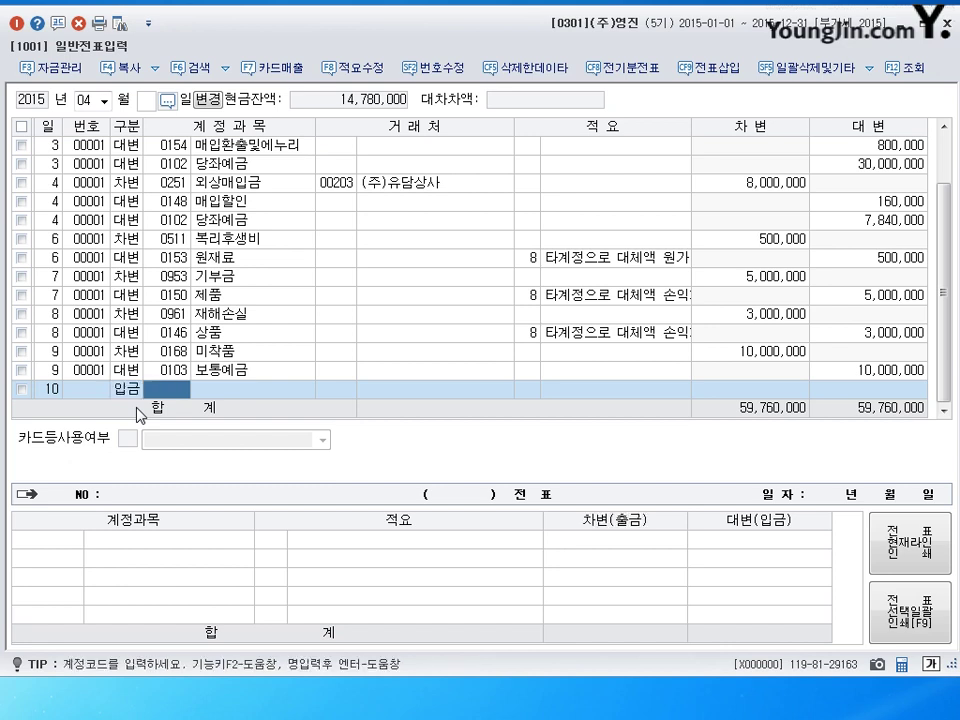
type("259")
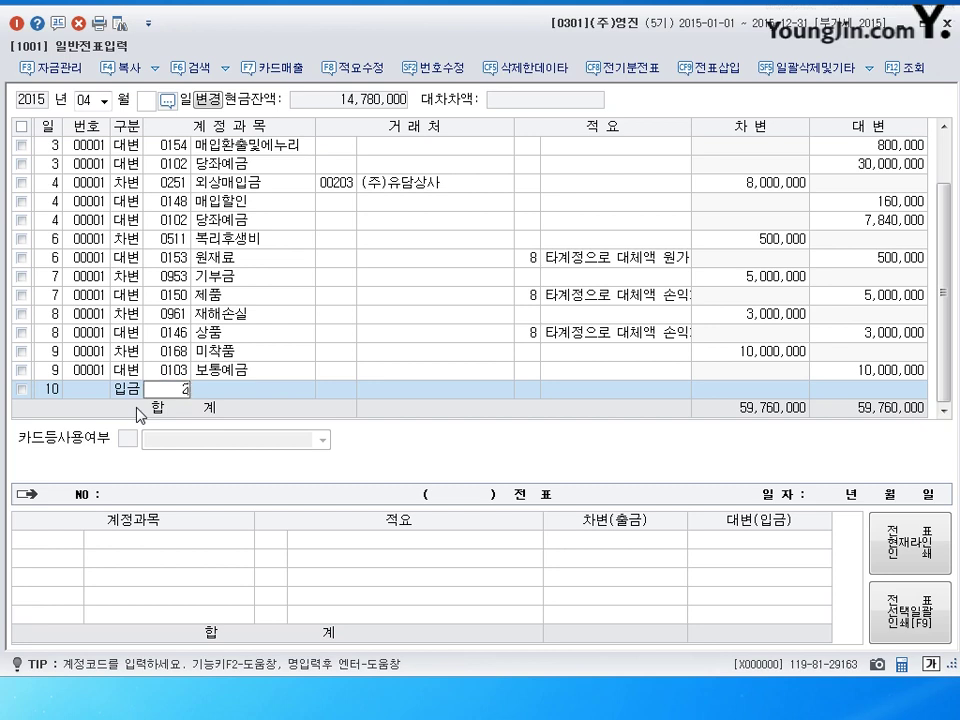
key("Return")
key("Return")
key("Return")
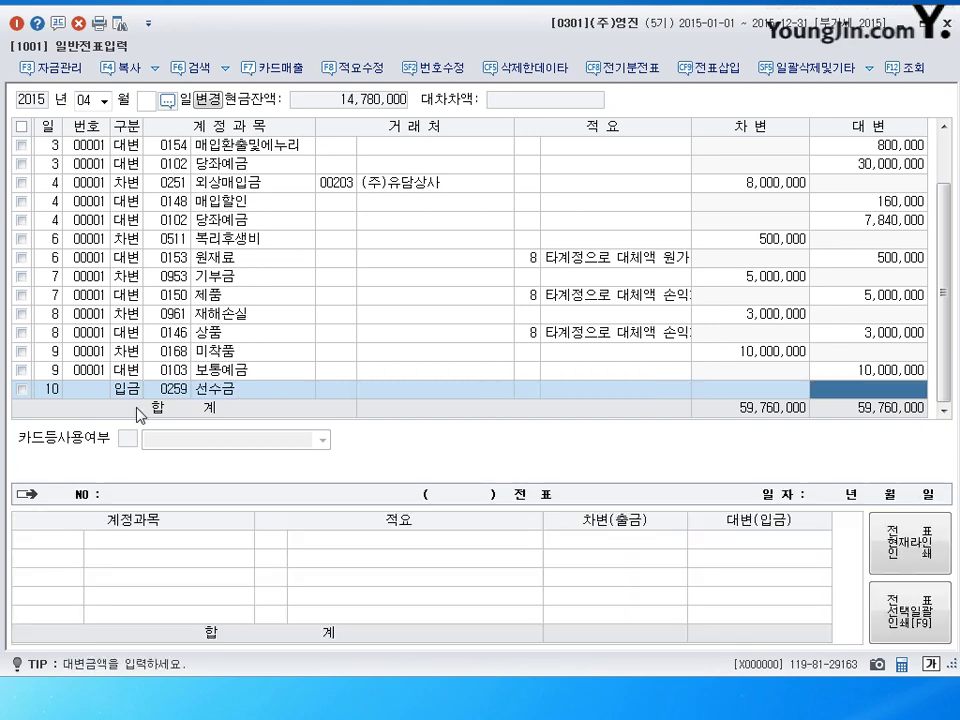
type("3000000")
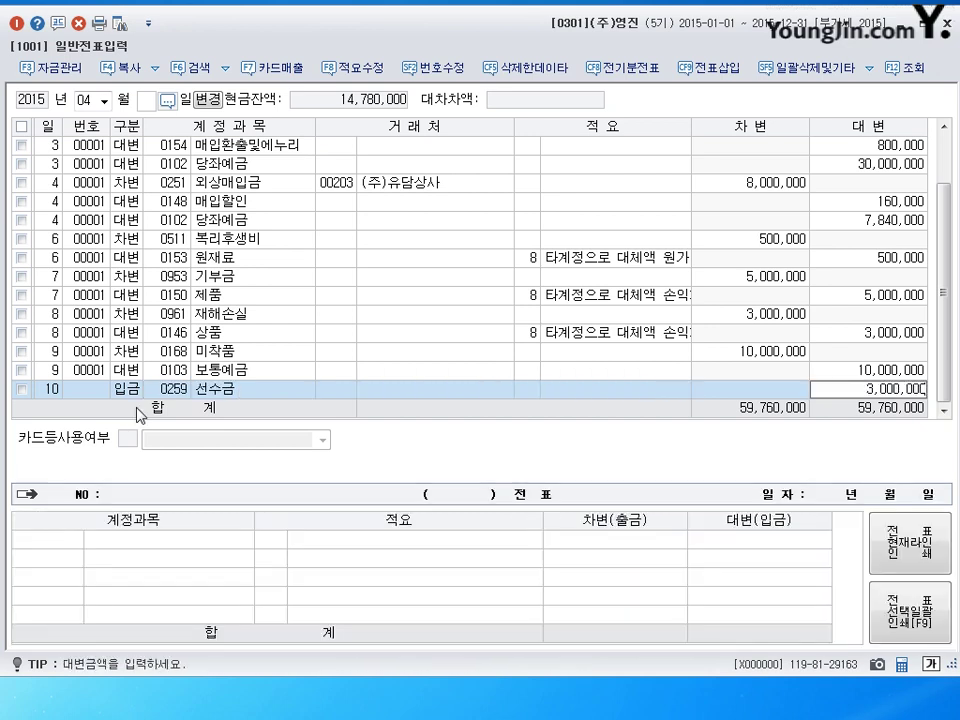
key("Return")
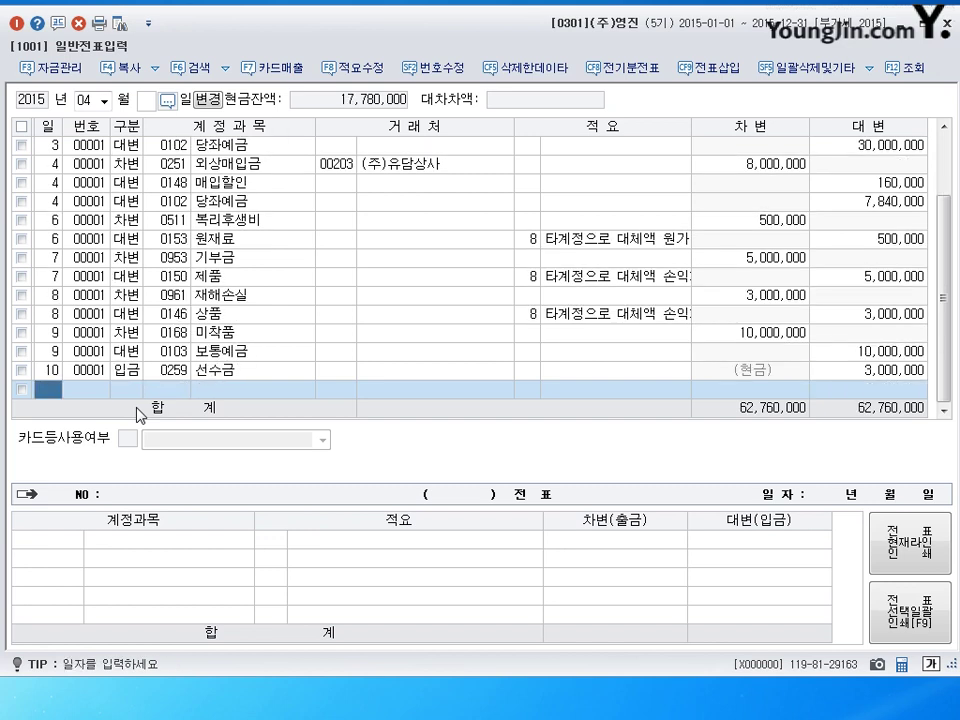
key("Up")
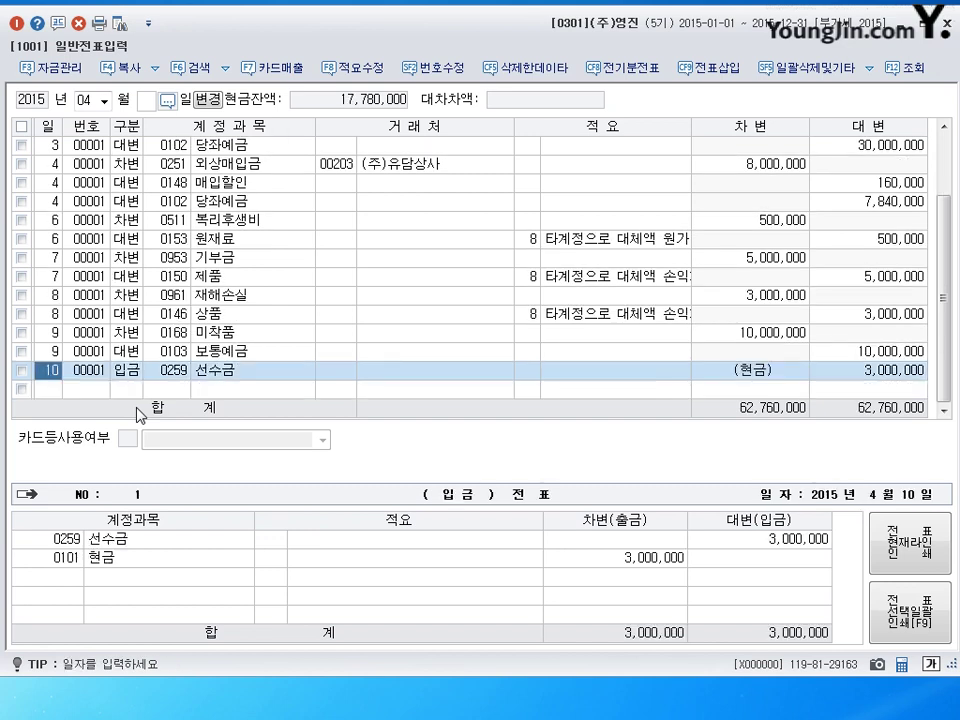